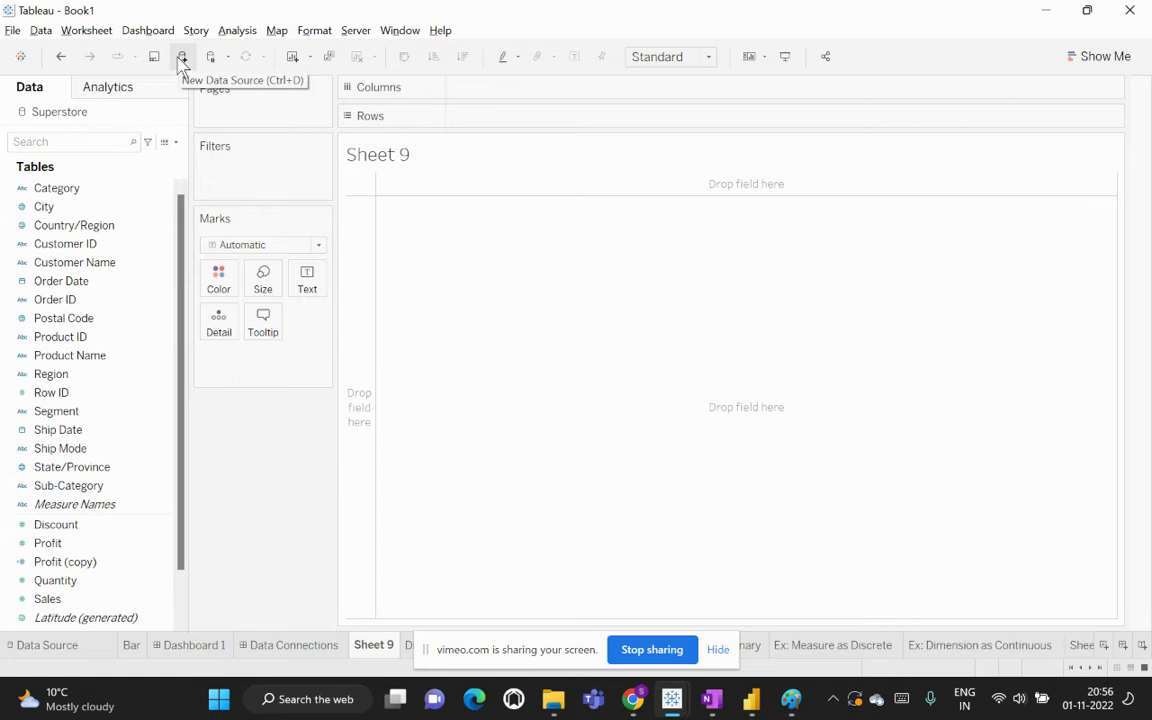
Step: Connect Tableau to the Data Connections Excel workbook in the Tableau training folder
{"action": "left_click", "coordinate": [182, 60]}
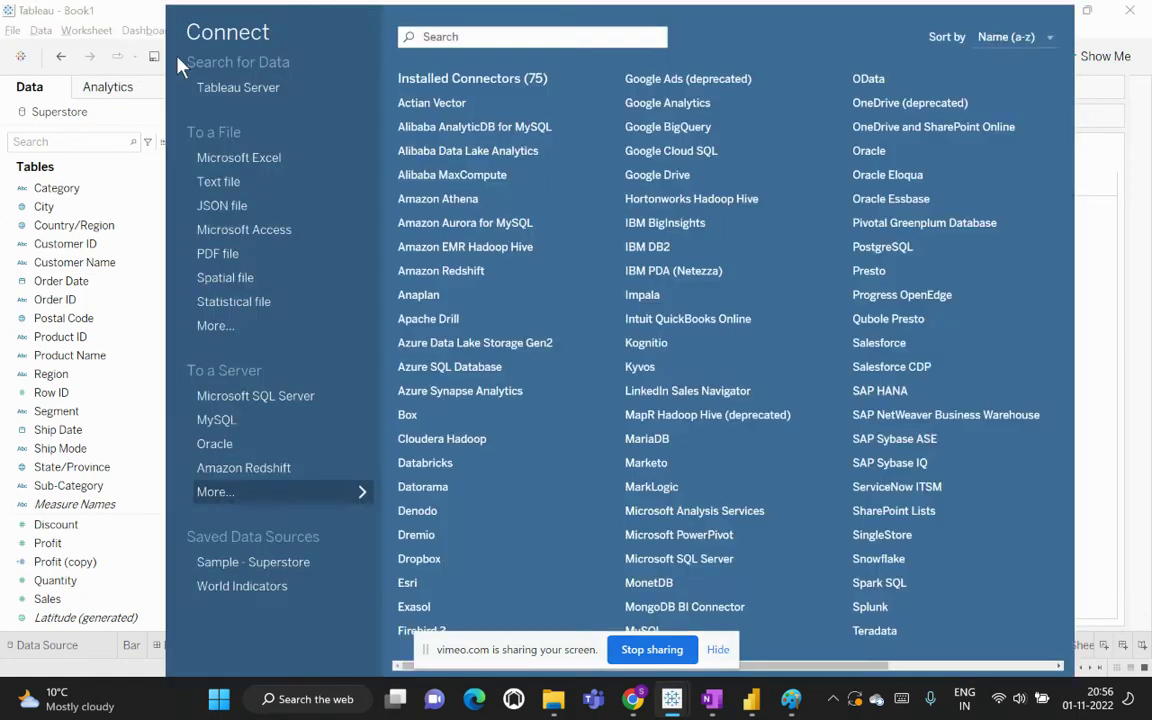
{"action": "left_click", "coordinate": [255, 160]}
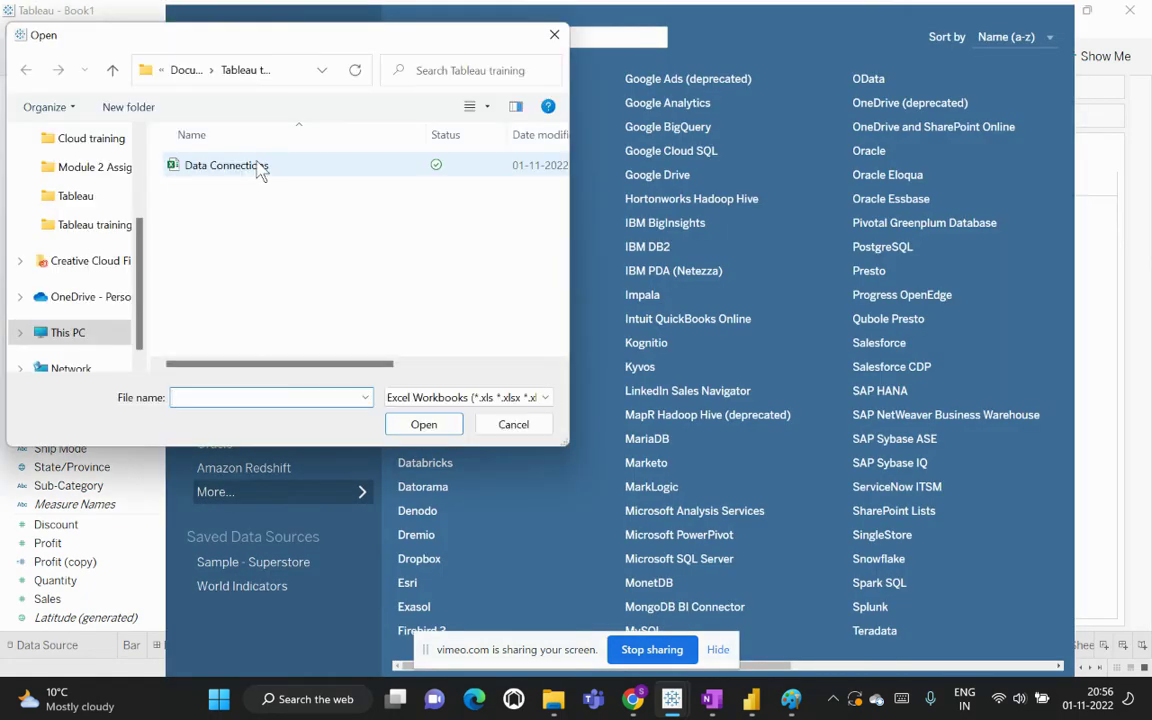
{"action": "left_click", "coordinate": [100, 225]}
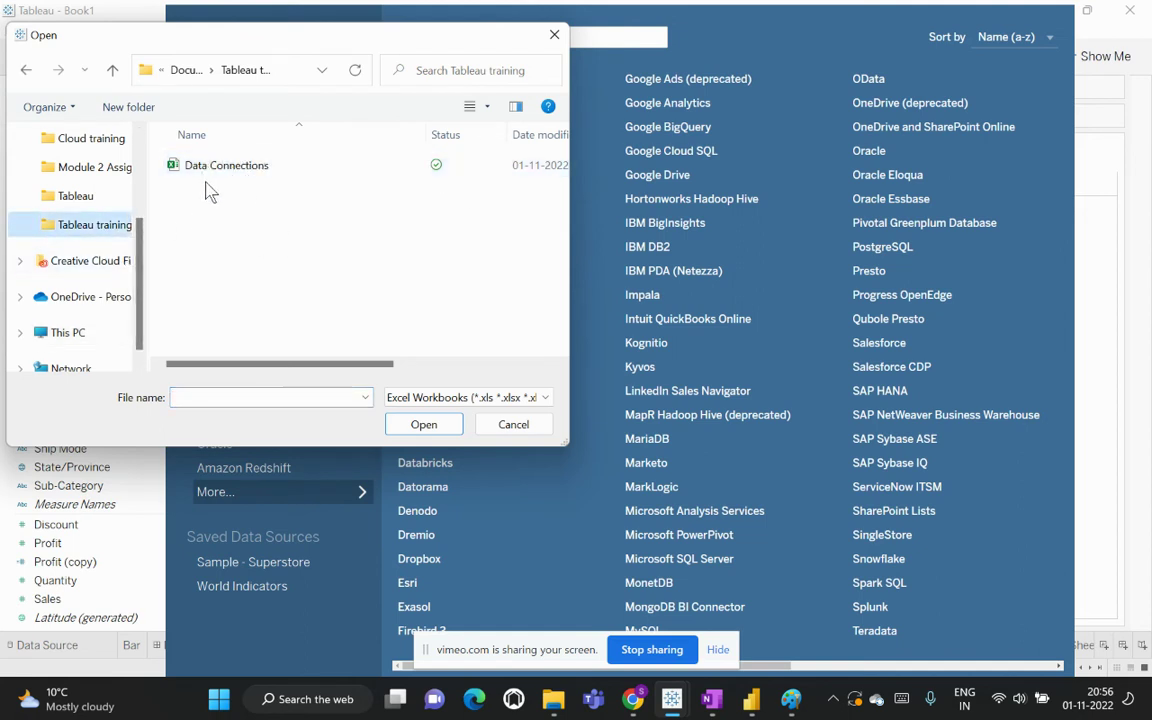
{"action": "left_click", "coordinate": [273, 177]}
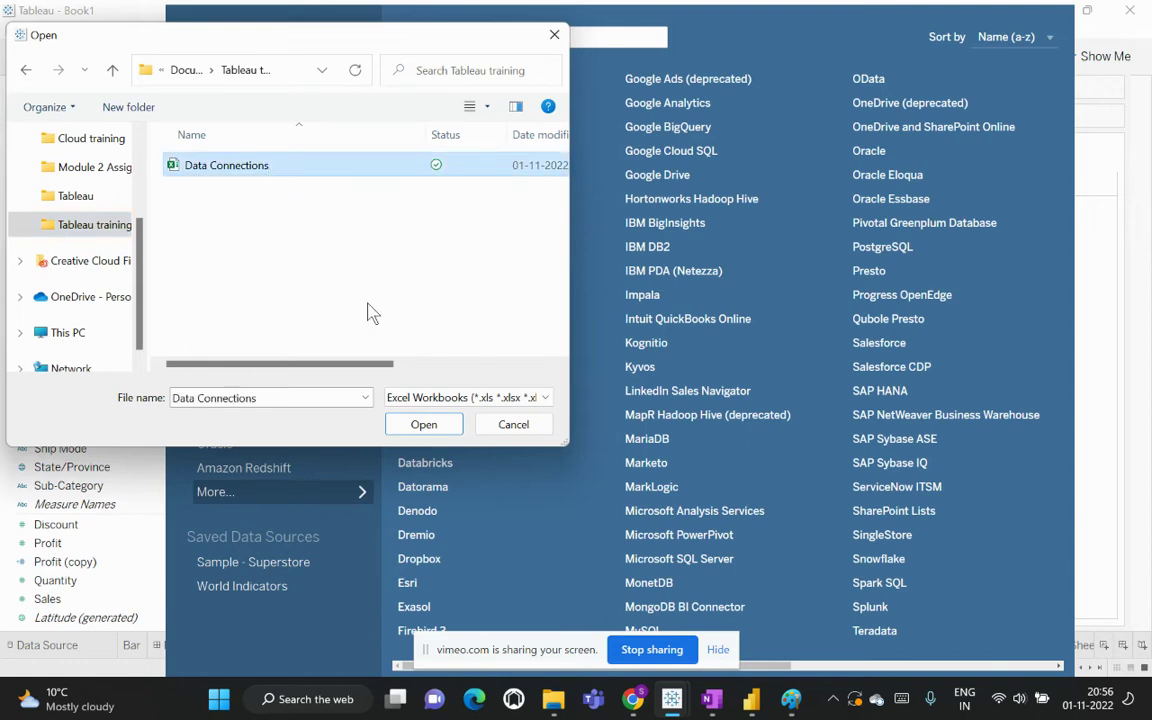
{"action": "left_click", "coordinate": [414, 426]}
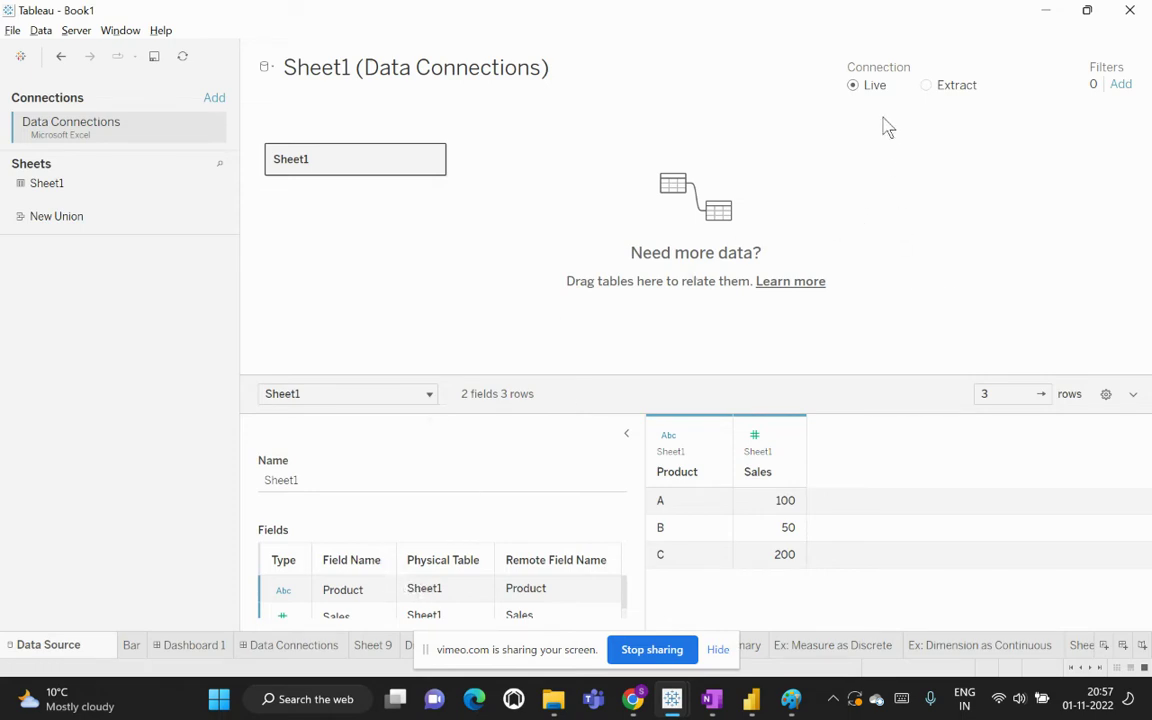
Step: On Sheet 9, chart SUM(Sales) by Product as labelled vertical bars: A 100, B 50, C 200
{"action": "left_click", "coordinate": [373, 648]}
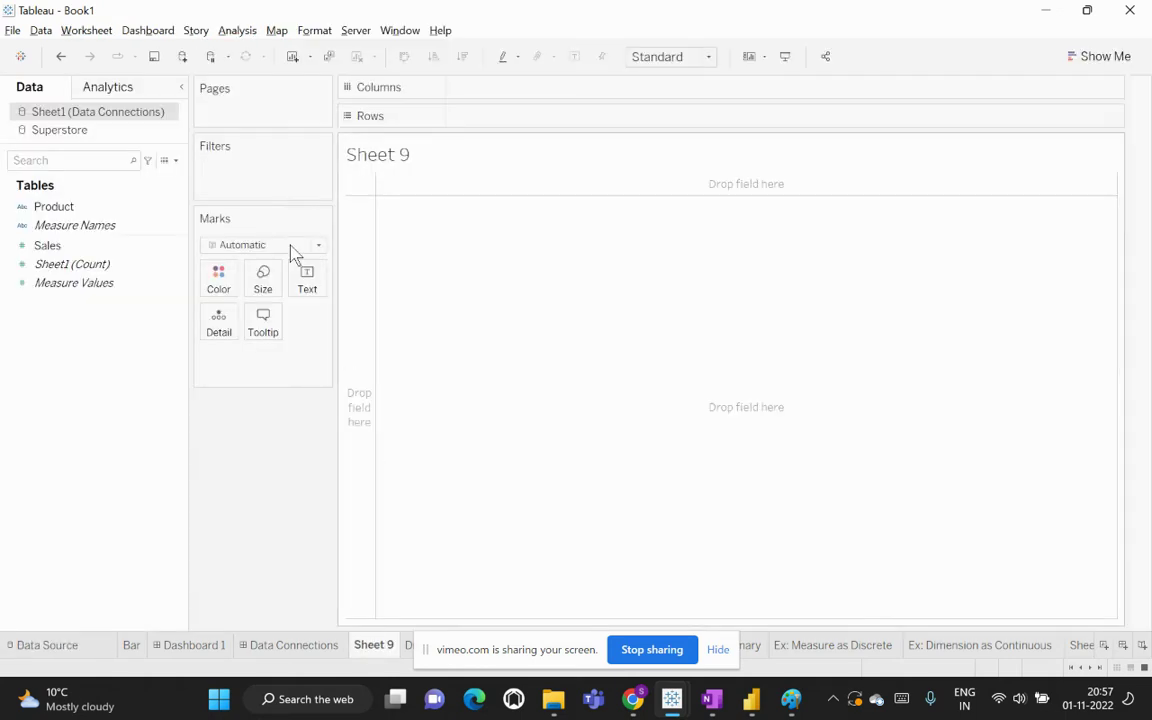
{"action": "left_click_drag", "start_coordinate": [72, 217], "coordinate": [374, 245]}
{"action": "left_click_drag", "start_coordinate": [80, 248], "coordinate": [494, 85]}
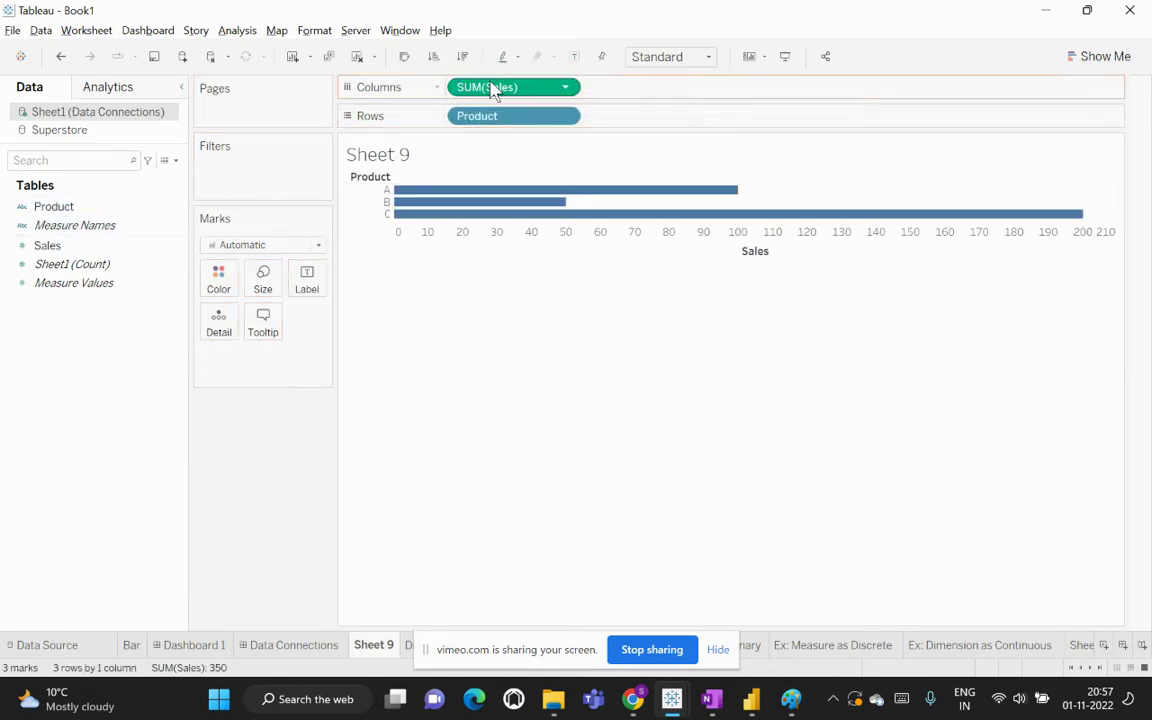
{"action": "left_click", "coordinate": [405, 55]}
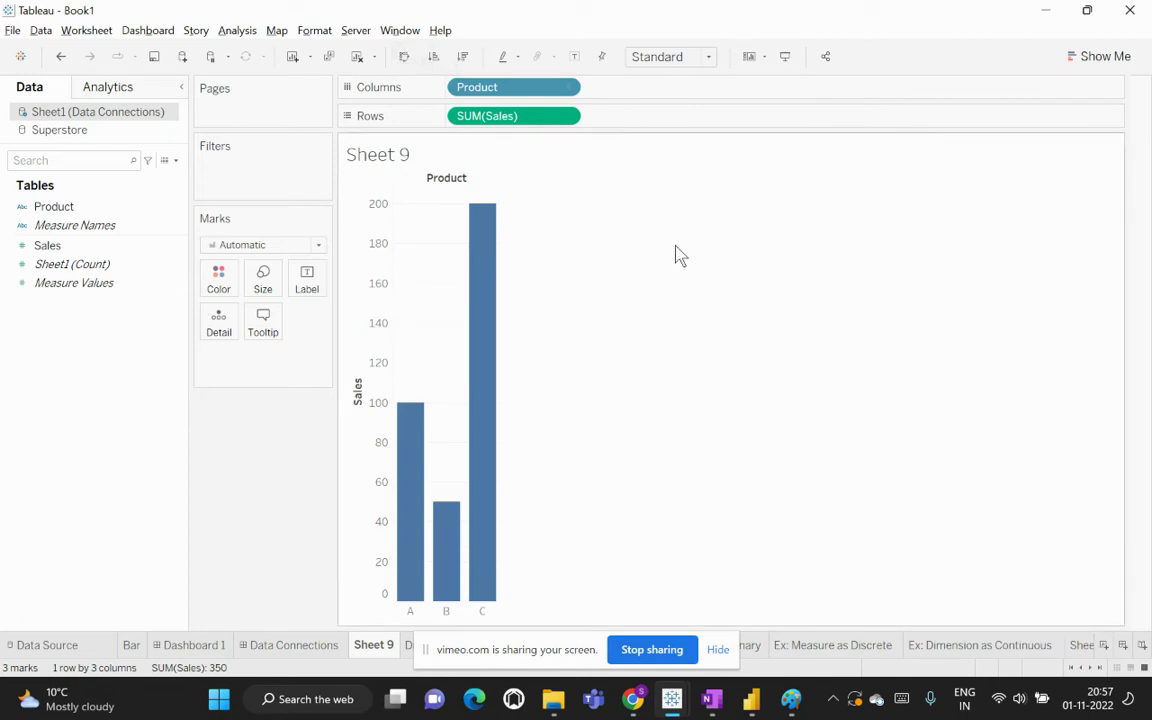
{"action": "left_click", "coordinate": [576, 58]}
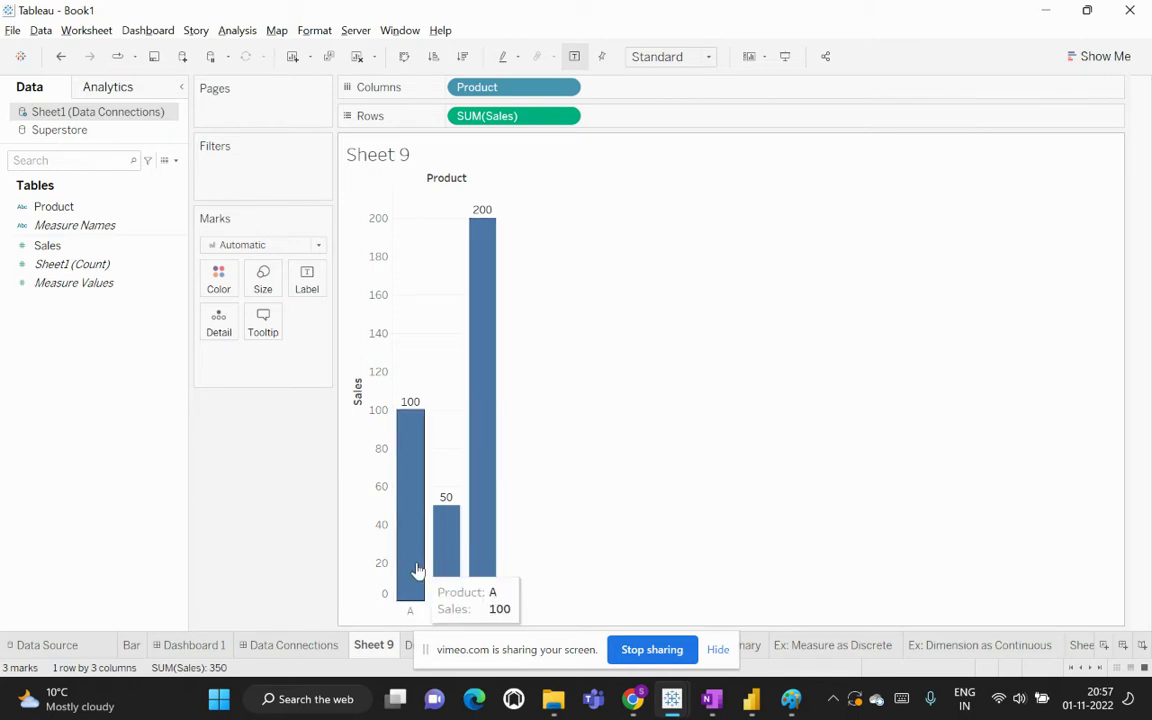
{"action": "mouse_move", "coordinate": [476, 411]}
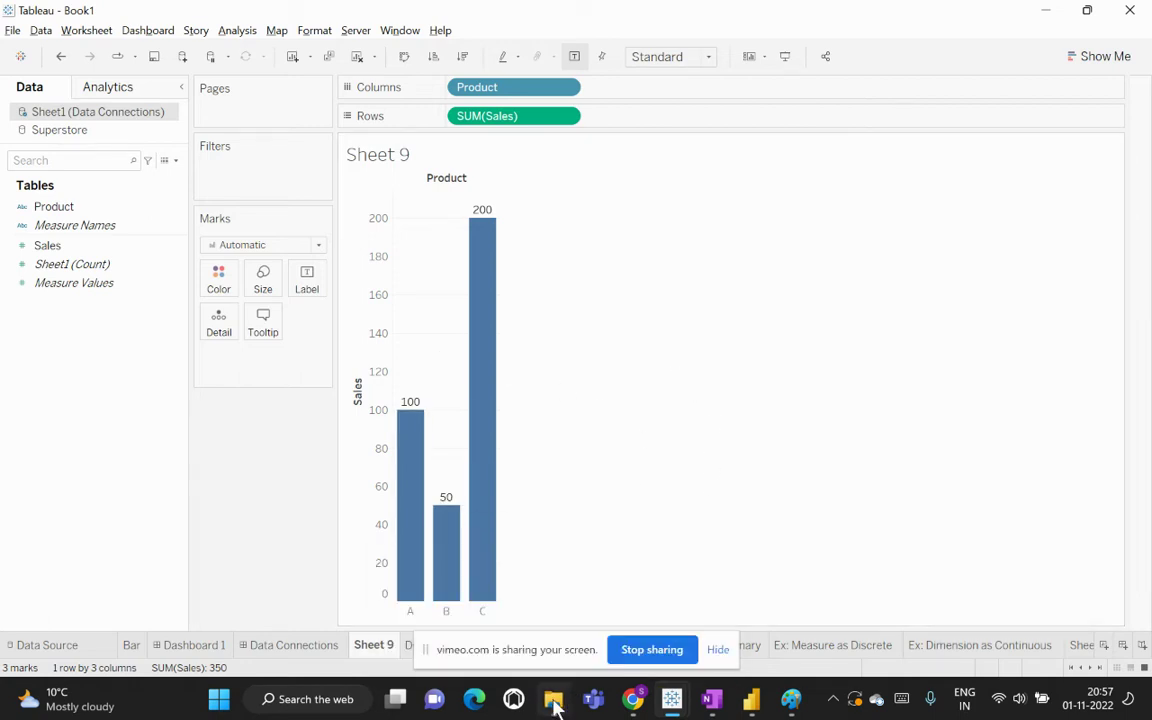
Step: Open the Data Connections workbook in Excel from the Tableau training folder
{"action": "mouse_move", "coordinate": [553, 699]}
{"action": "left_click", "coordinate": [633, 525]}
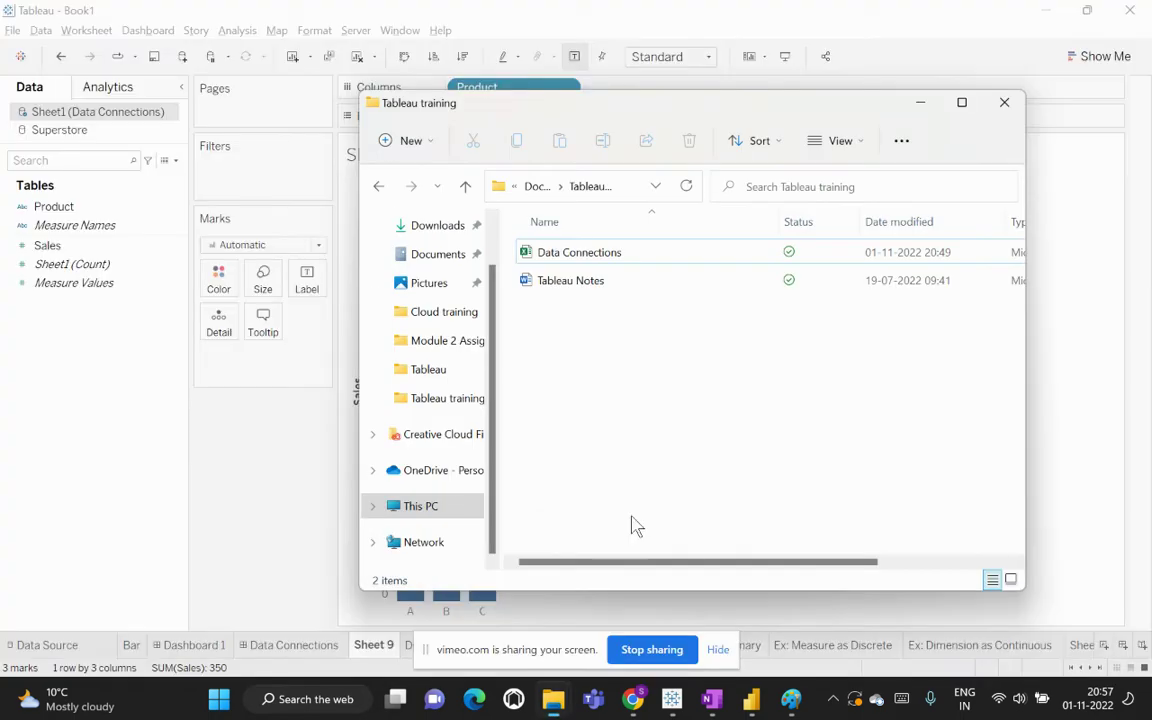
{"action": "double_click", "coordinate": [600, 254]}
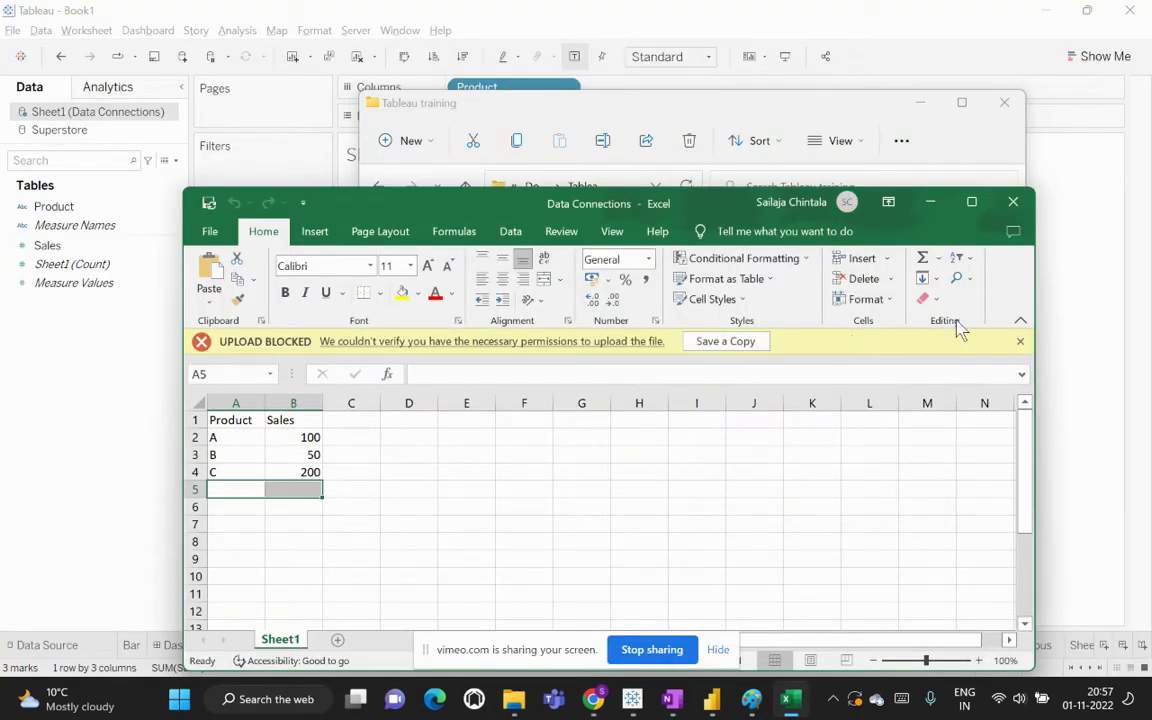
{"action": "left_click", "coordinate": [1020, 341]}
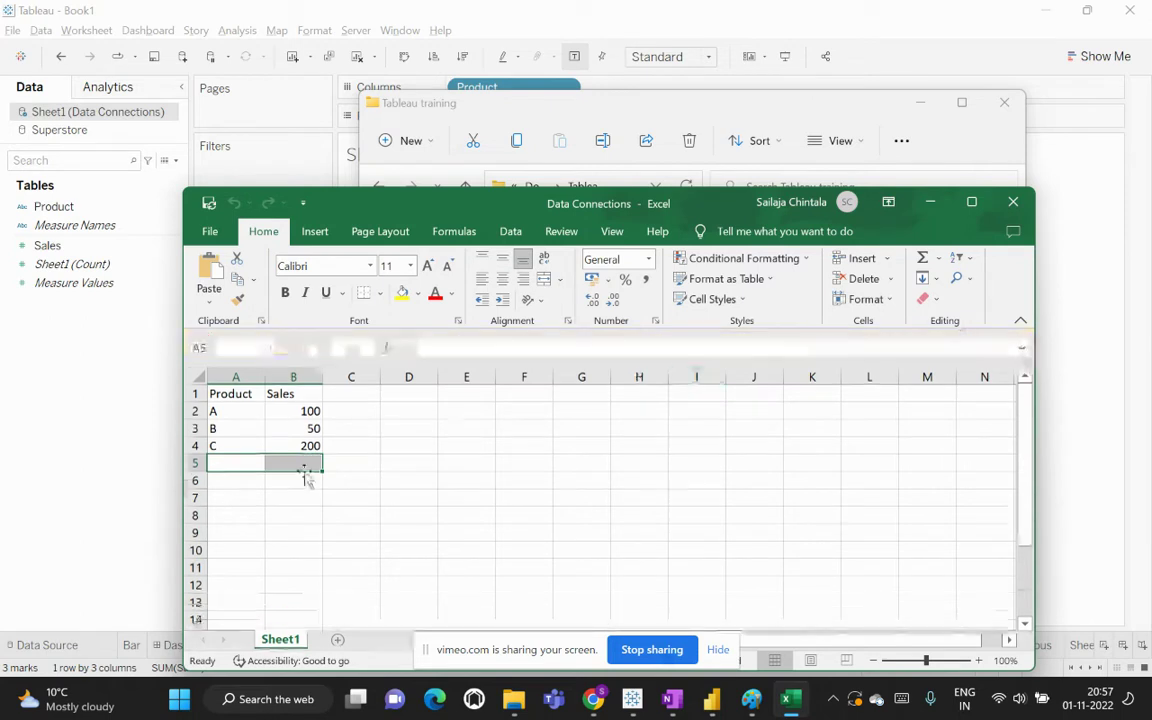
Step: Add product D with Sales 80 in row 5, save the workbook and close Excel
{"action": "left_click", "coordinate": [235, 459]}
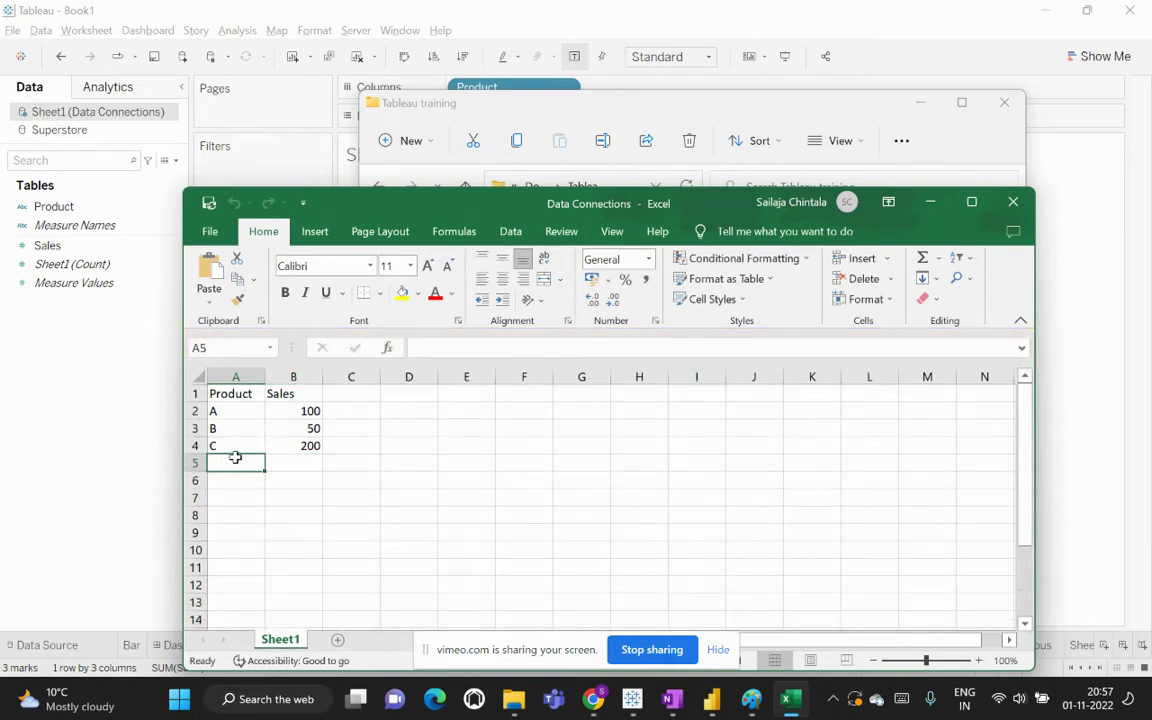
{"action": "type", "text": "D"}
{"action": "key", "text": "Tab"}
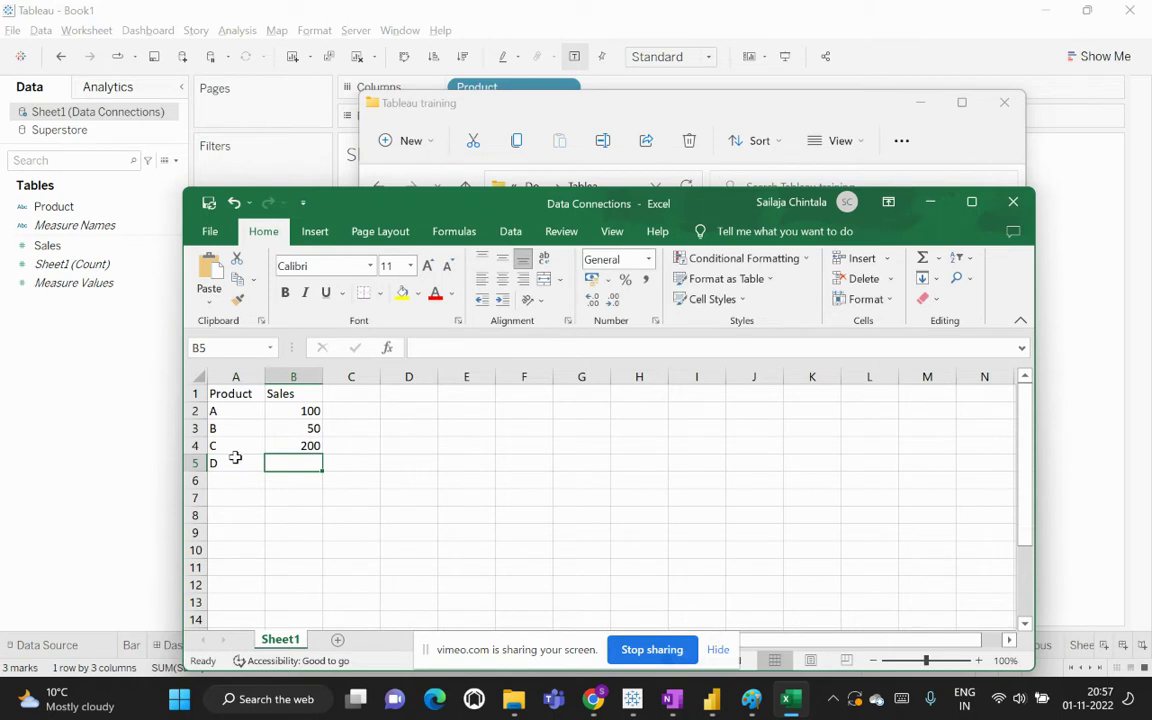
{"action": "type", "text": "80"}
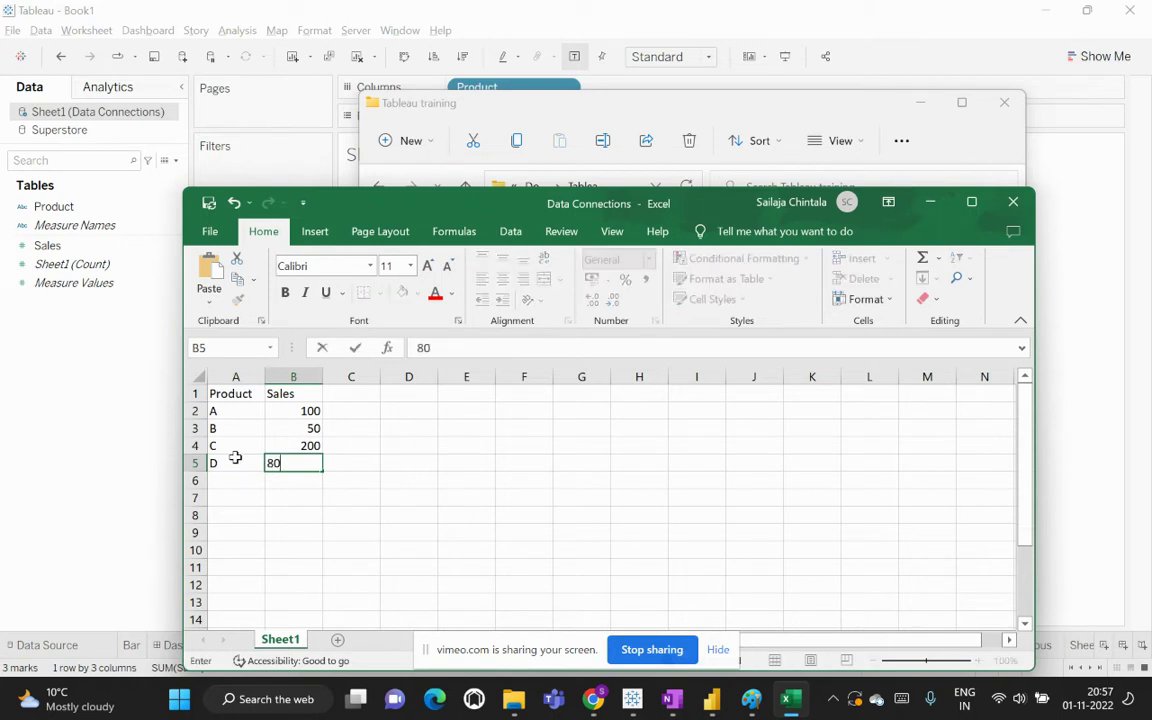
{"action": "key", "text": "Return"}
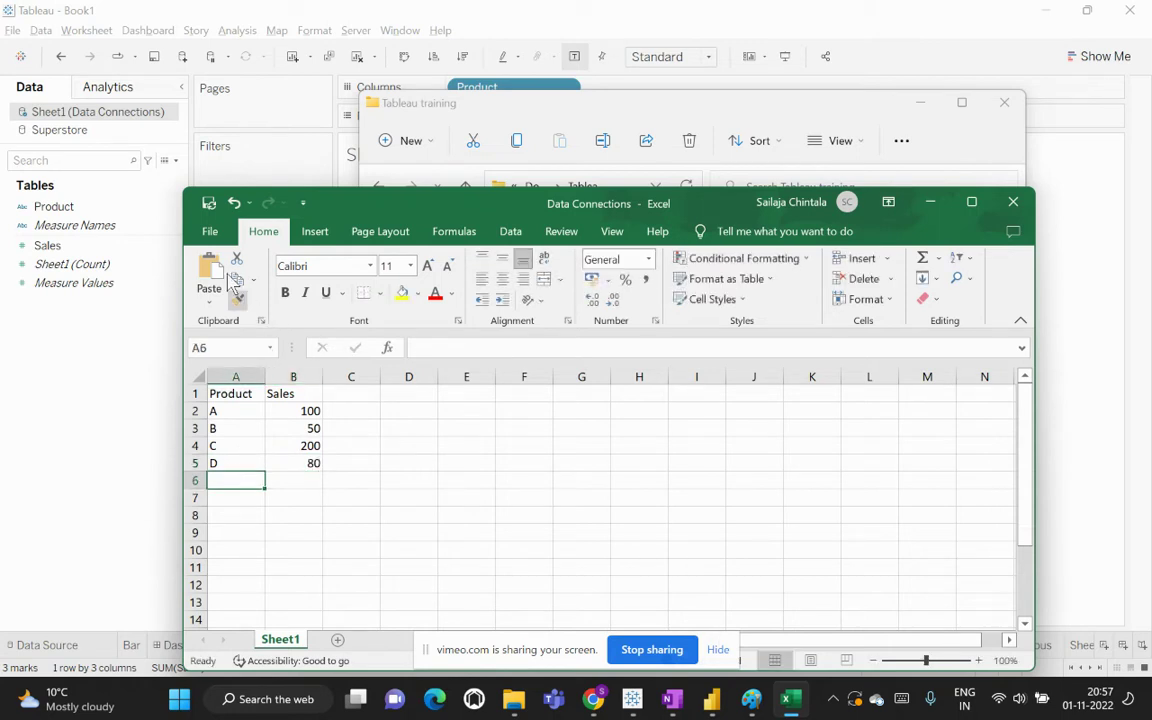
{"action": "left_click", "coordinate": [210, 203]}
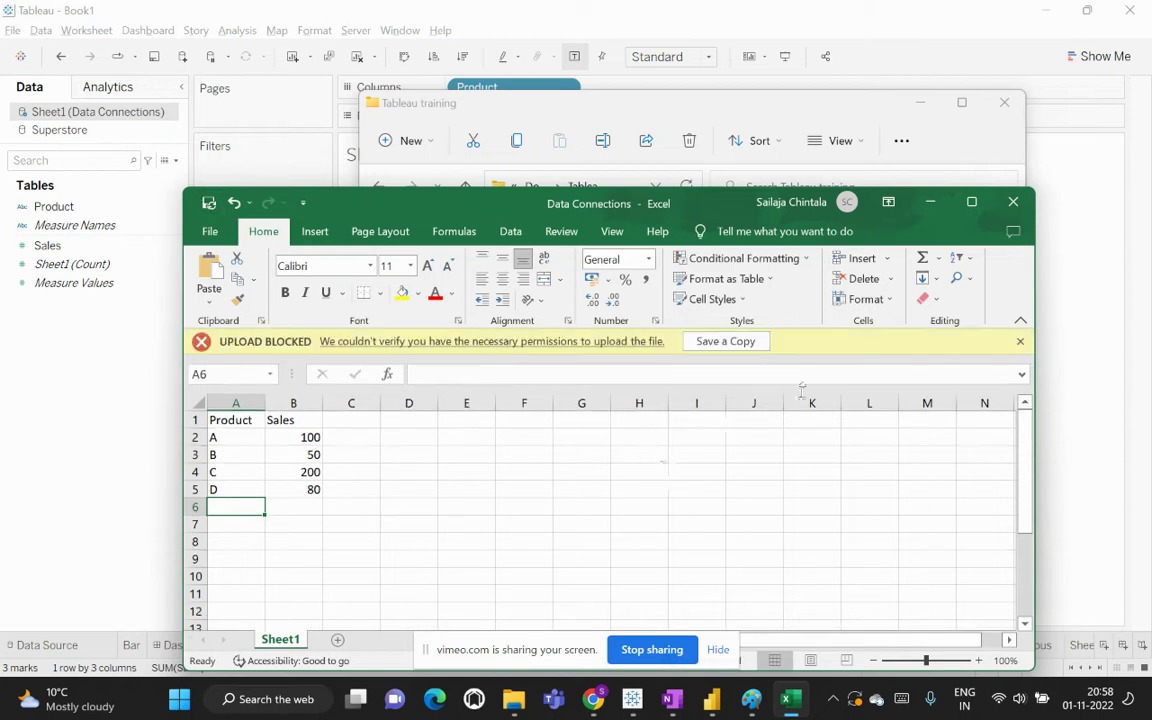
{"action": "left_click", "coordinate": [1020, 341]}
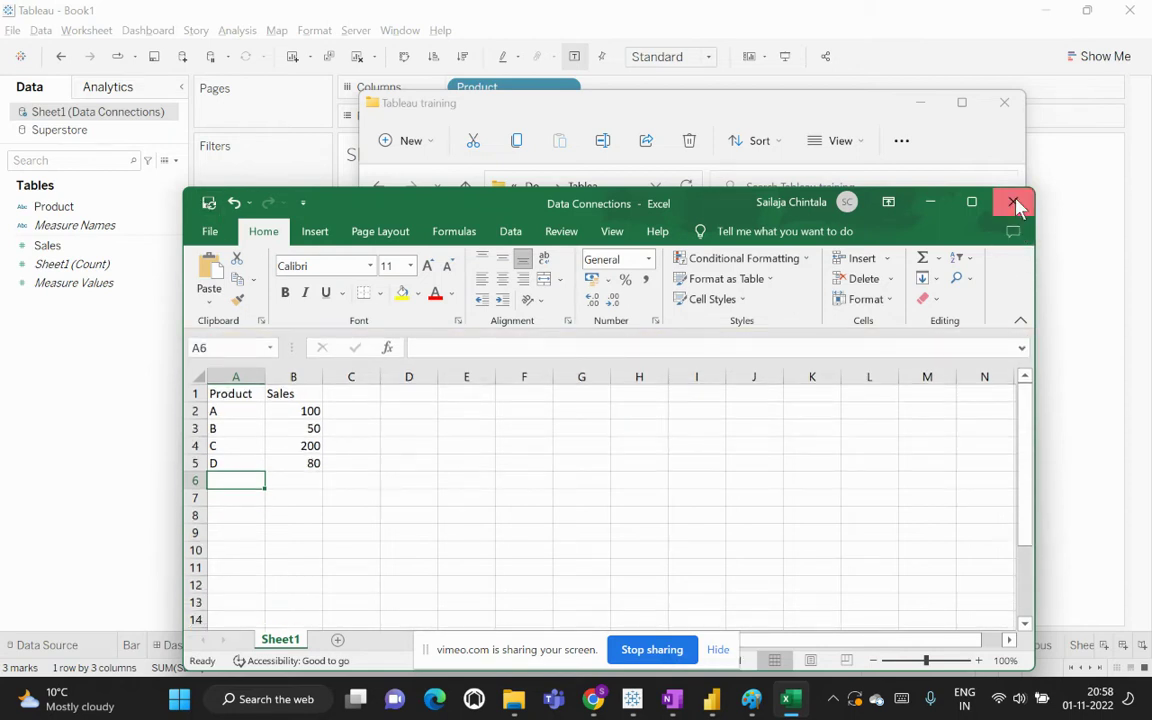
{"action": "left_click", "coordinate": [1013, 202]}
Step: Minimize File Explorer to return to Sheet 9's chart of A 100, B 50, C 200
{"action": "left_click", "coordinate": [920, 104]}
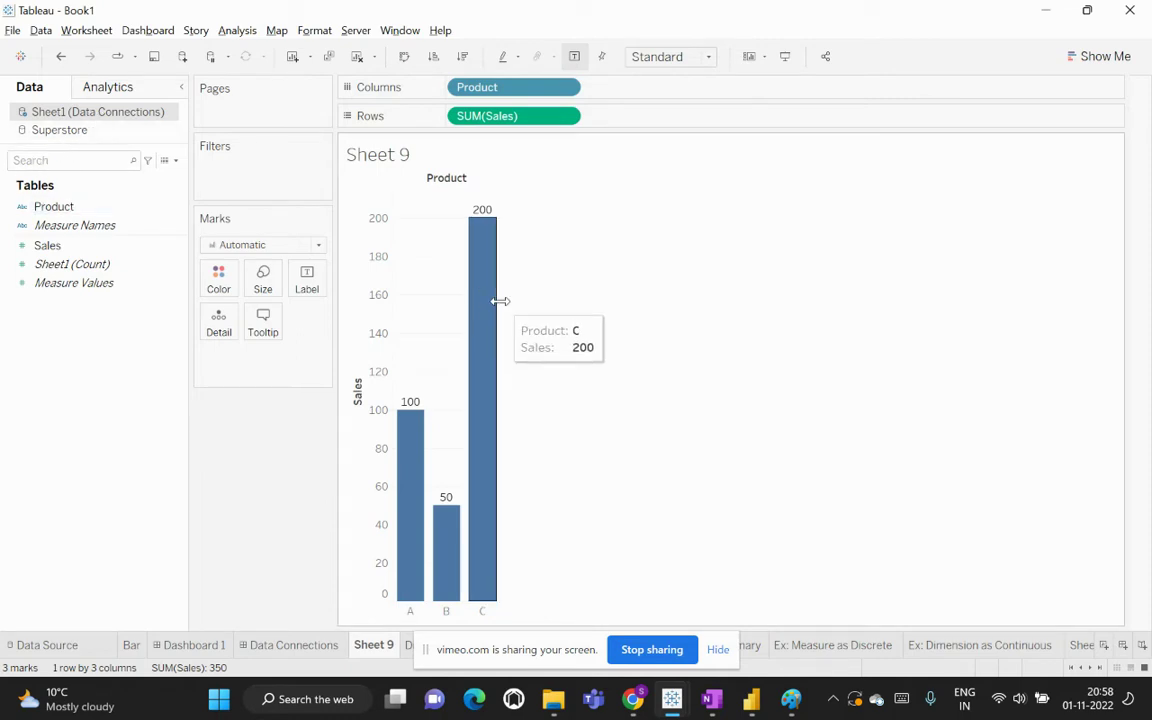
{"action": "mouse_move", "coordinate": [496, 301]}
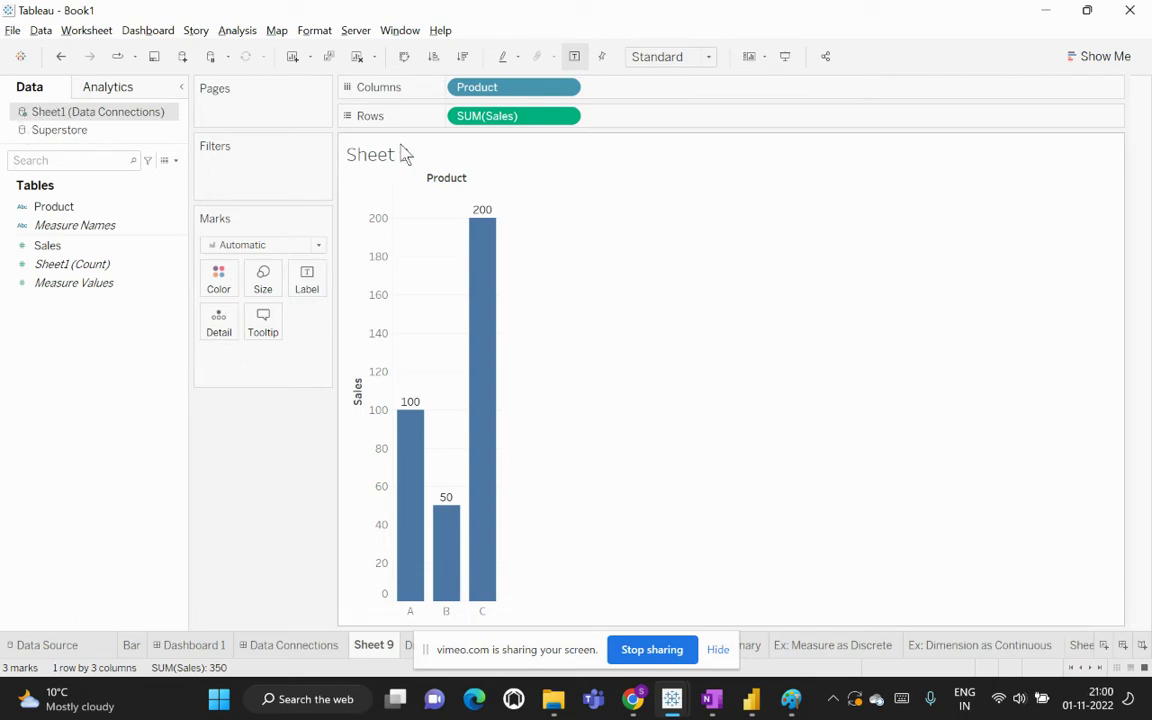
Step: Refresh the Sheet1 (Data Connections) data source so product D appears at 80
{"action": "mouse_move", "coordinate": [404, 470]}
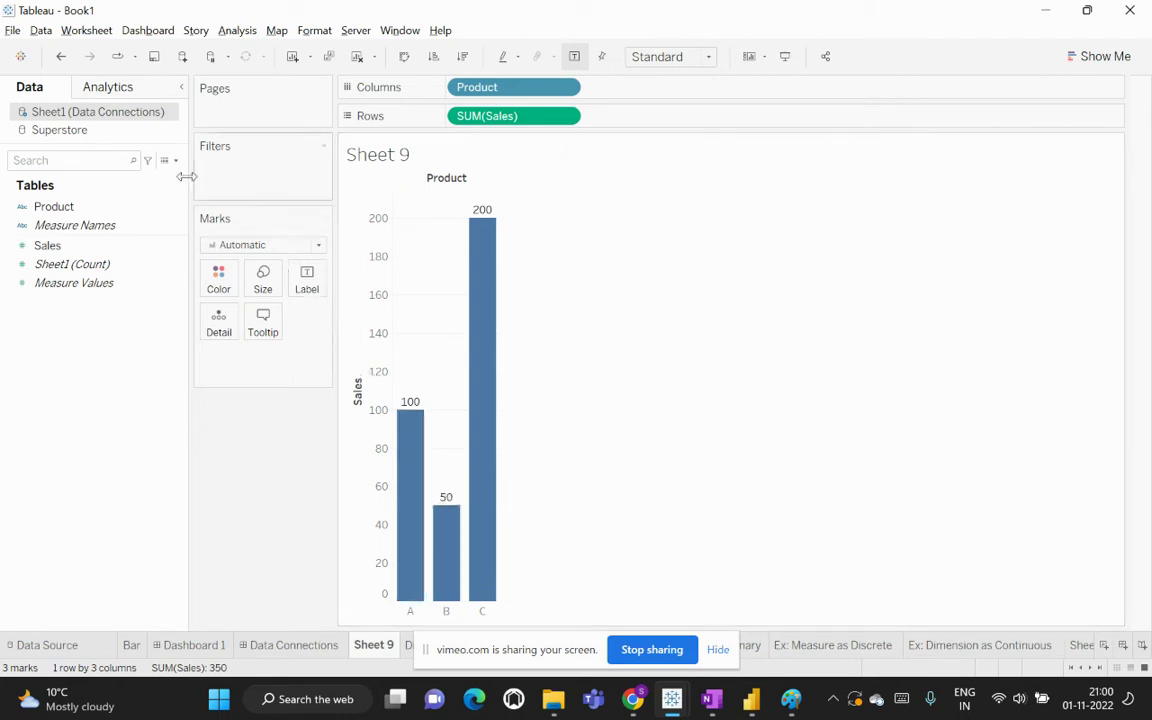
{"action": "right_click", "coordinate": [94, 114]}
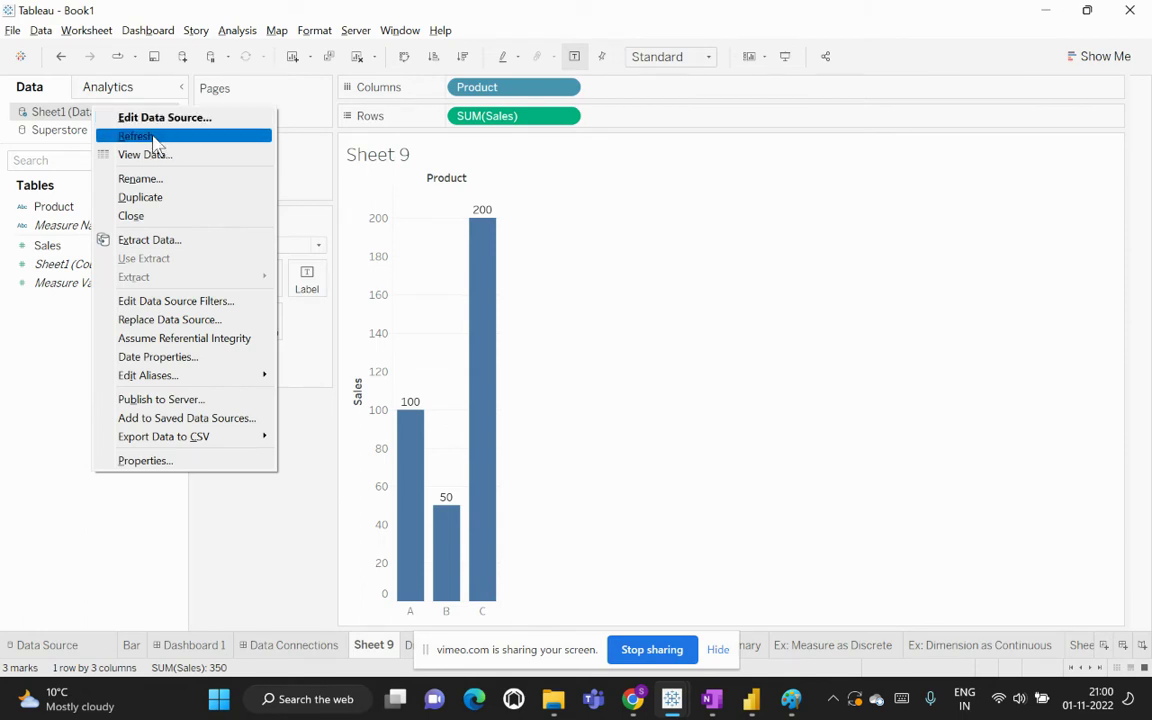
{"action": "left_click", "coordinate": [155, 137]}
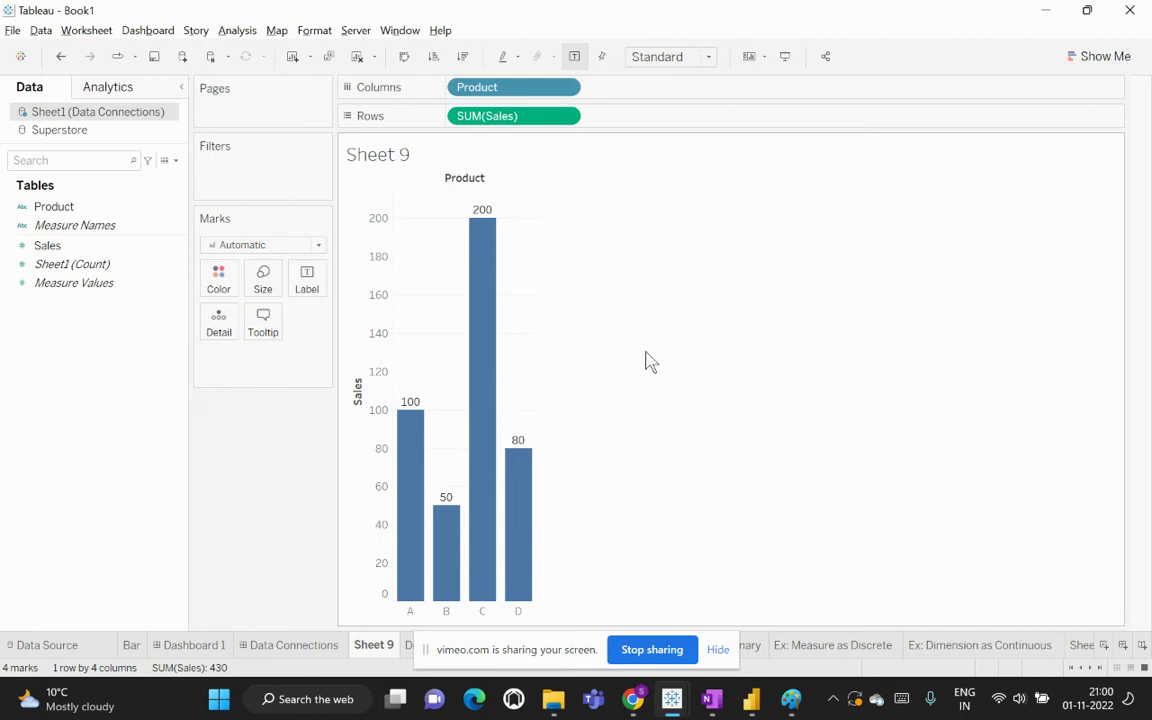
{"action": "right_click", "coordinate": [66, 115]}
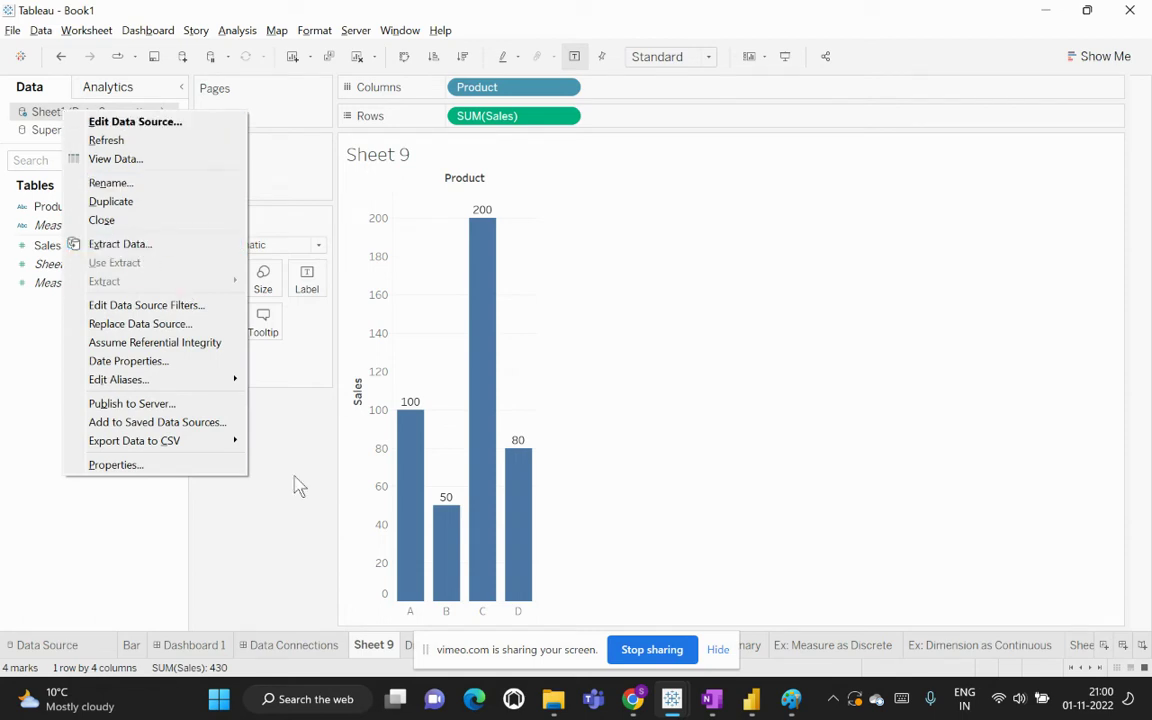
{"action": "left_click", "coordinate": [268, 503]}
{"action": "left_click", "coordinate": [47, 645]}
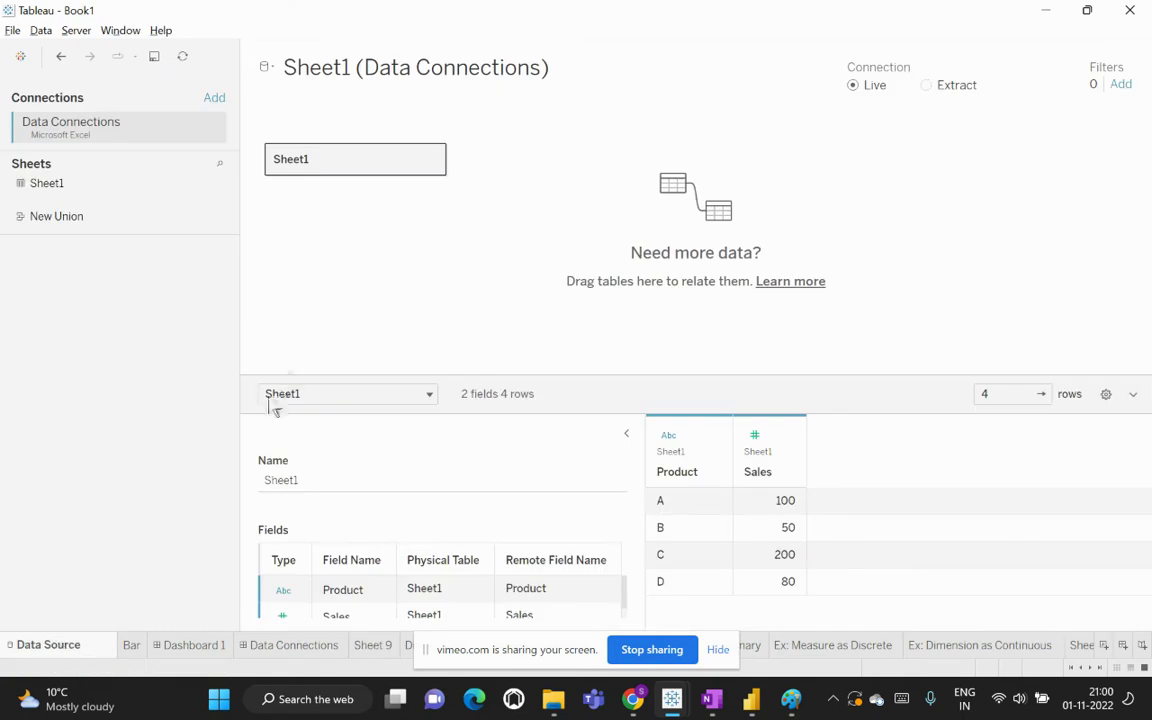
{"action": "left_click", "coordinate": [386, 648]}
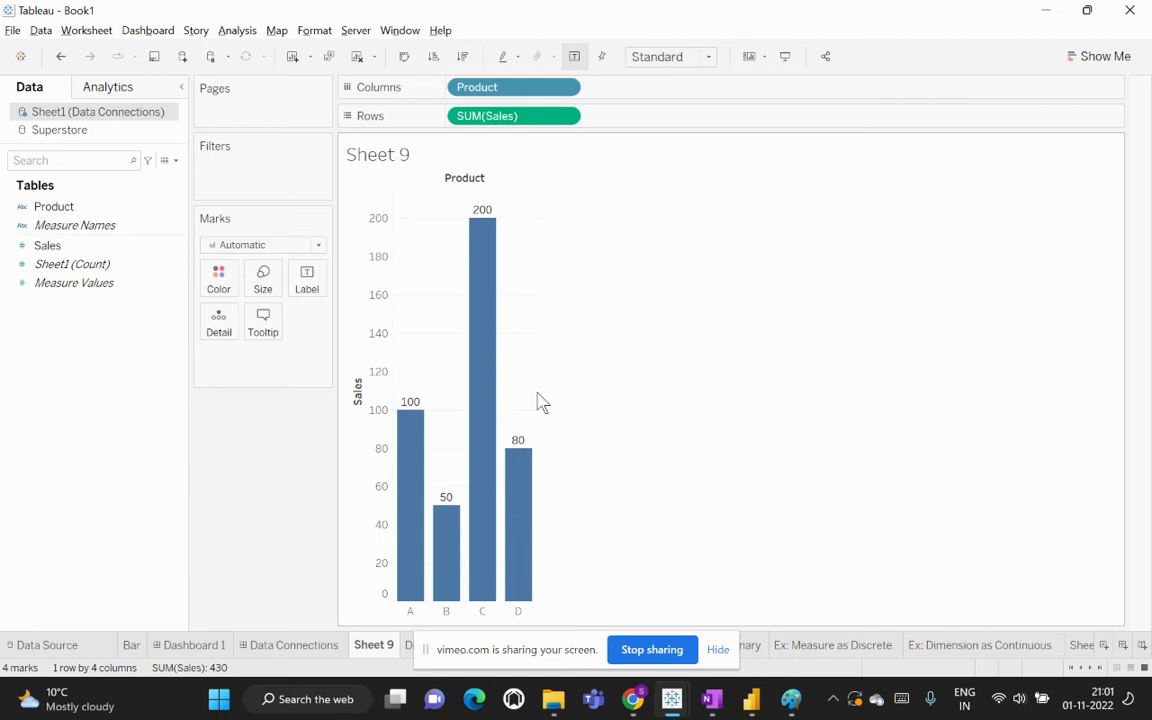
Step: Open the Extract Data dialog for Sheet1 (Data Connections) and move it to the right
{"action": "right_click", "coordinate": [91, 116]}
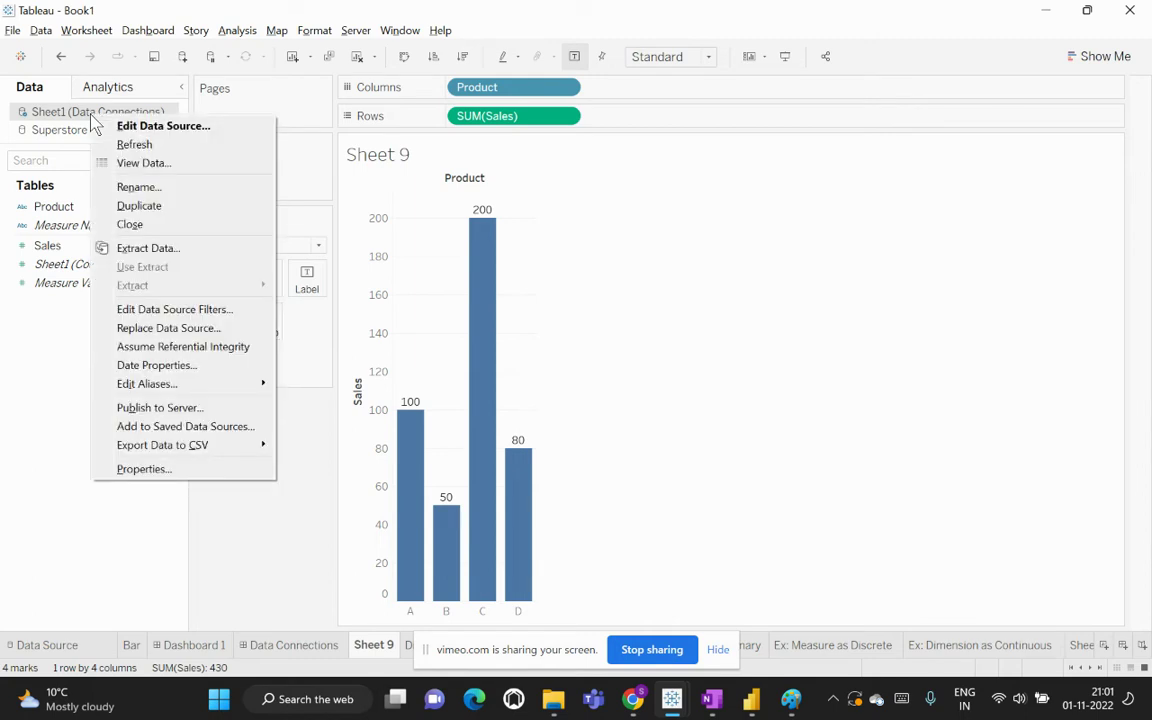
{"action": "left_click", "coordinate": [148, 258]}
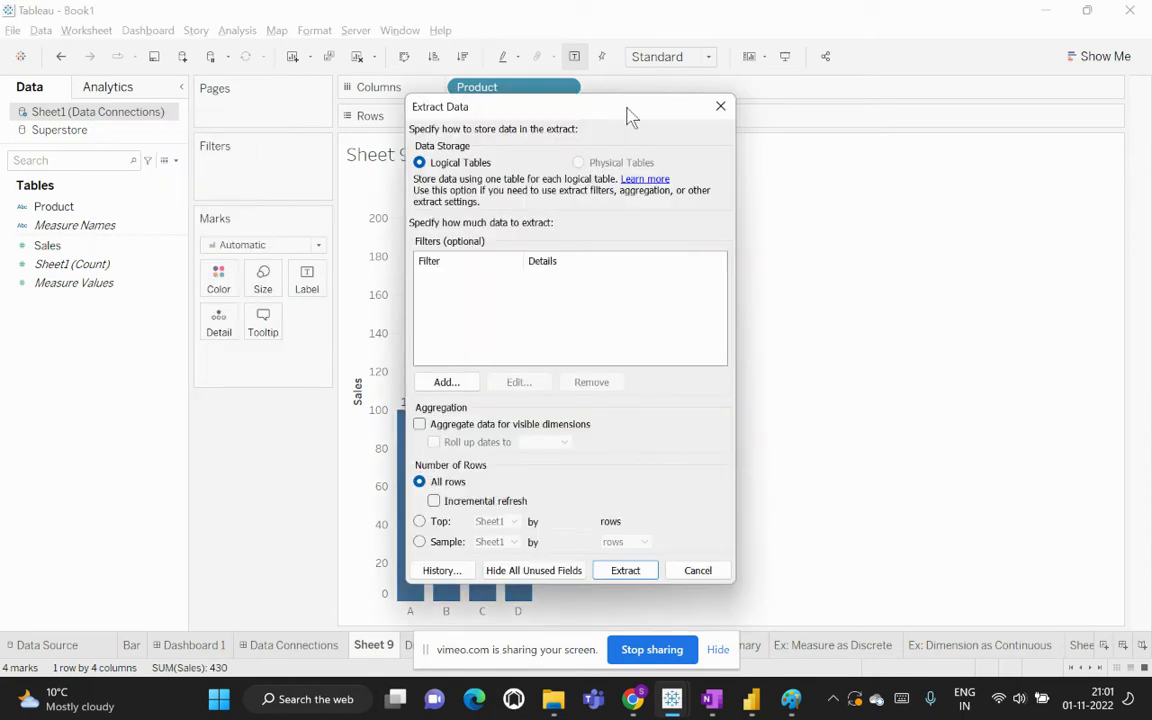
{"action": "left_click_drag", "start_coordinate": [627, 113], "coordinate": [848, 108]}
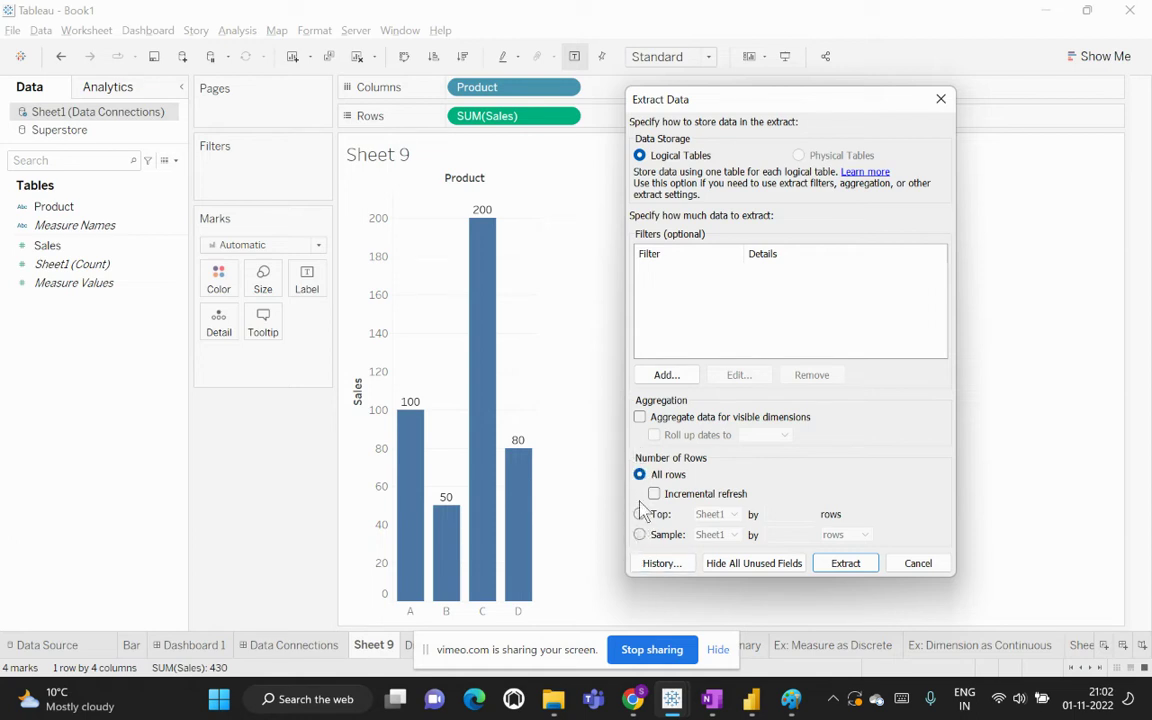
{"action": "left_click", "coordinate": [640, 515]}
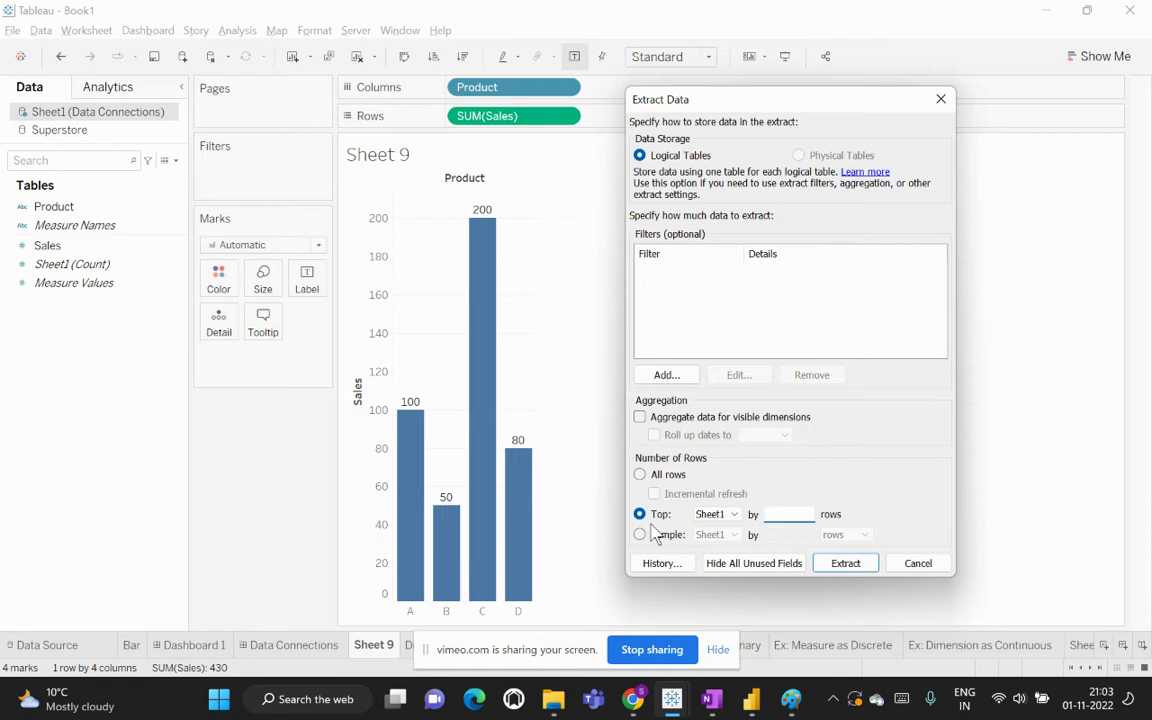
{"action": "left_click", "coordinate": [639, 475]}
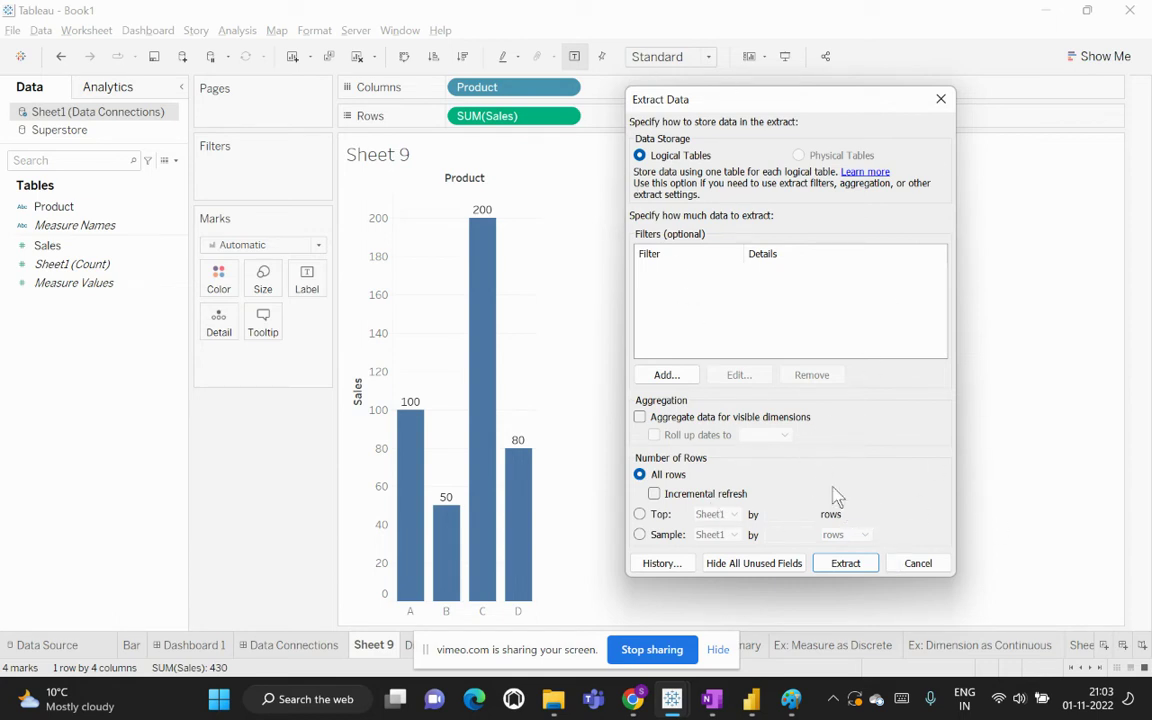
Step: Extract all rows of Sheet1 (Data Connections) and save the extract file
{"action": "left_click", "coordinate": [846, 564]}
{"action": "left_click_drag", "start_coordinate": [280, 37], "coordinate": [760, 144]}
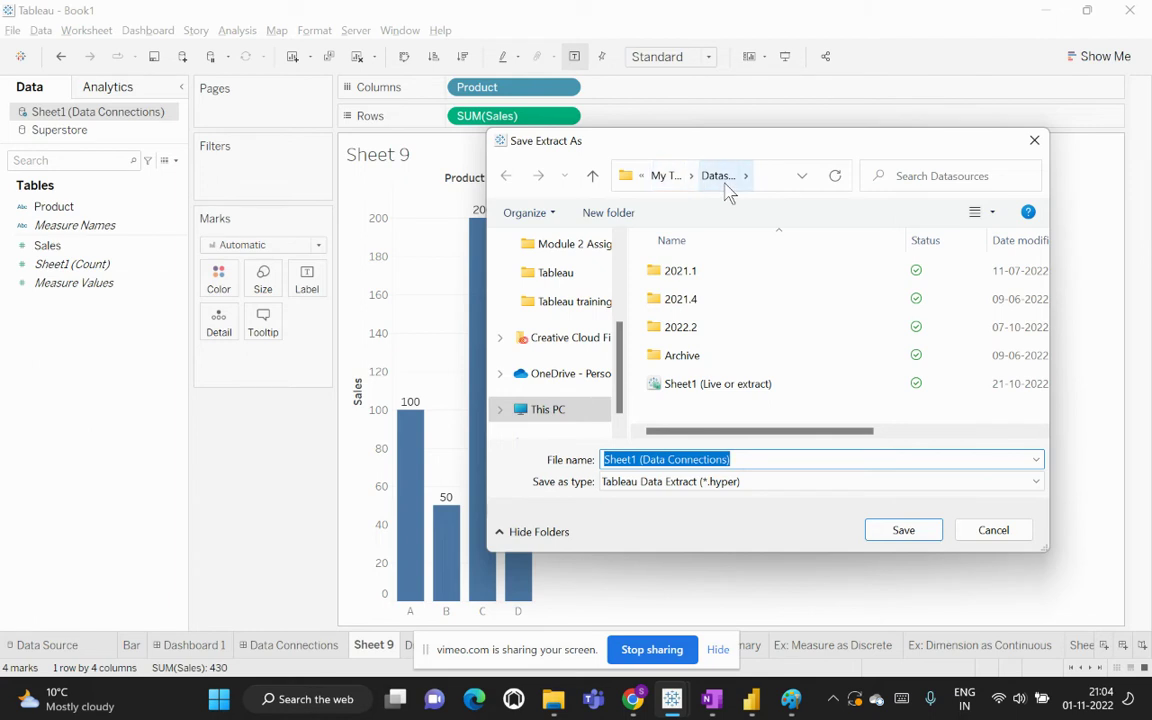
{"action": "left_click", "coordinate": [902, 531]}
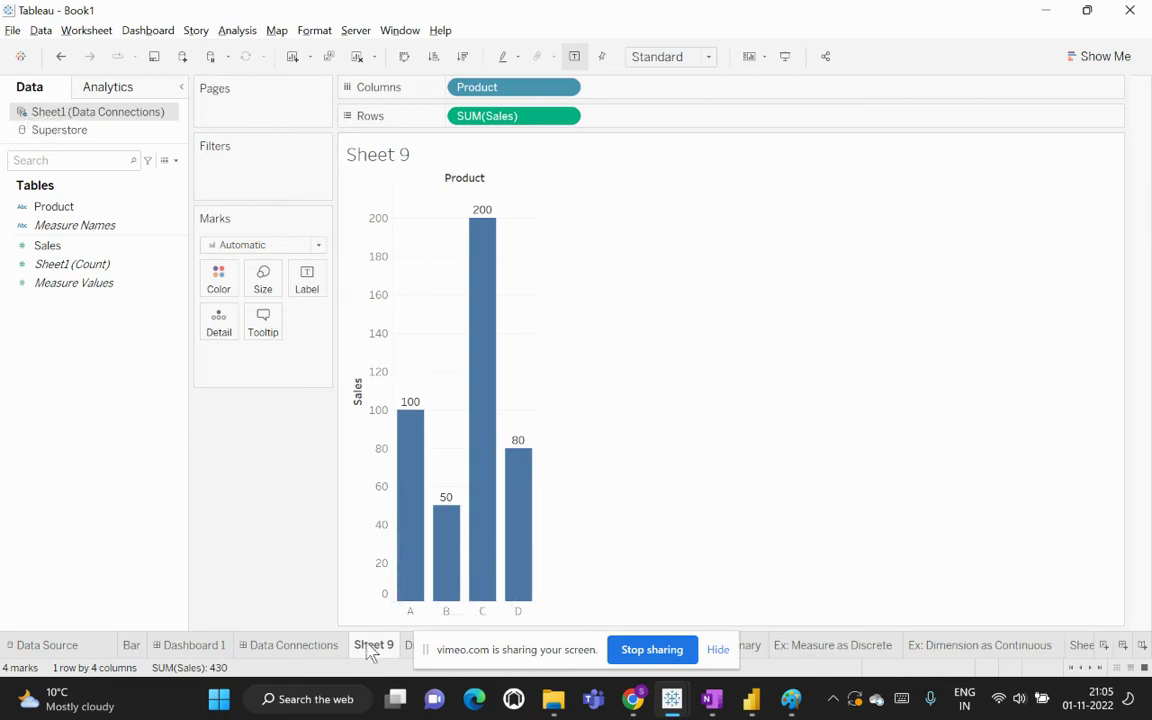
{"action": "mouse_move", "coordinate": [370, 651]}
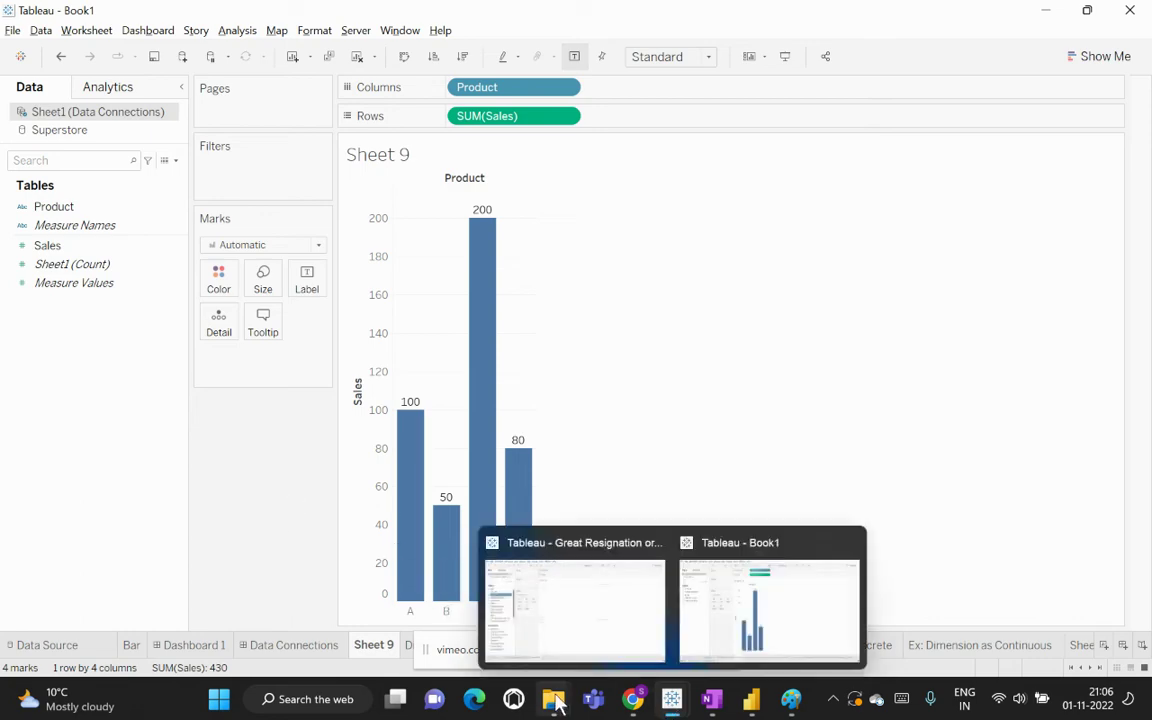
Step: Clear the product C and D rows (A4:C5) in Data Connections, leaving A and B, and close Excel
{"action": "mouse_move", "coordinate": [555, 703]}
{"action": "left_click", "coordinate": [609, 624]}
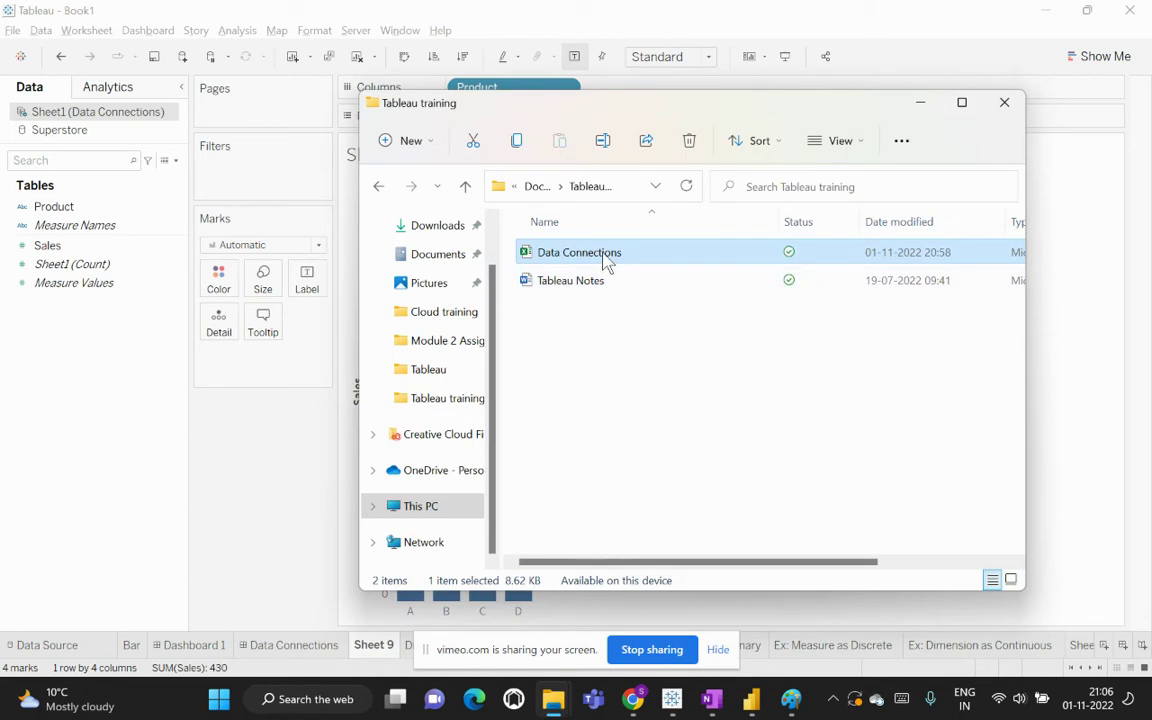
{"action": "double_click", "coordinate": [605, 254]}
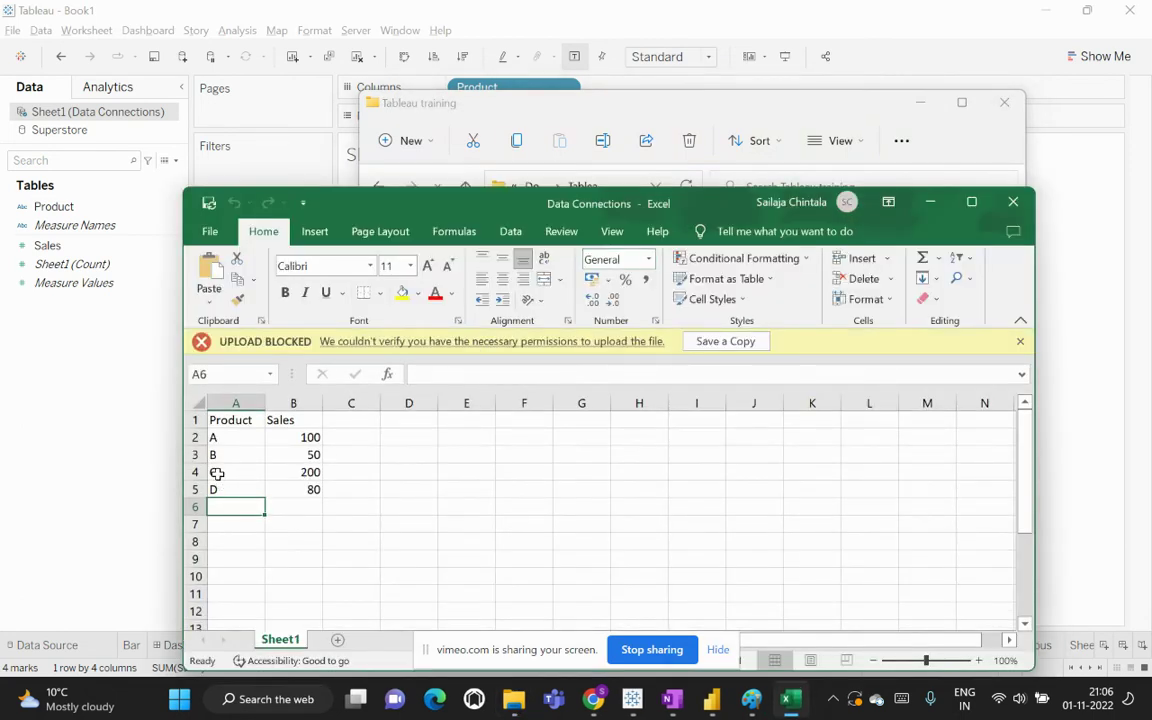
{"action": "left_click_drag", "start_coordinate": [218, 473], "coordinate": [323, 490]}
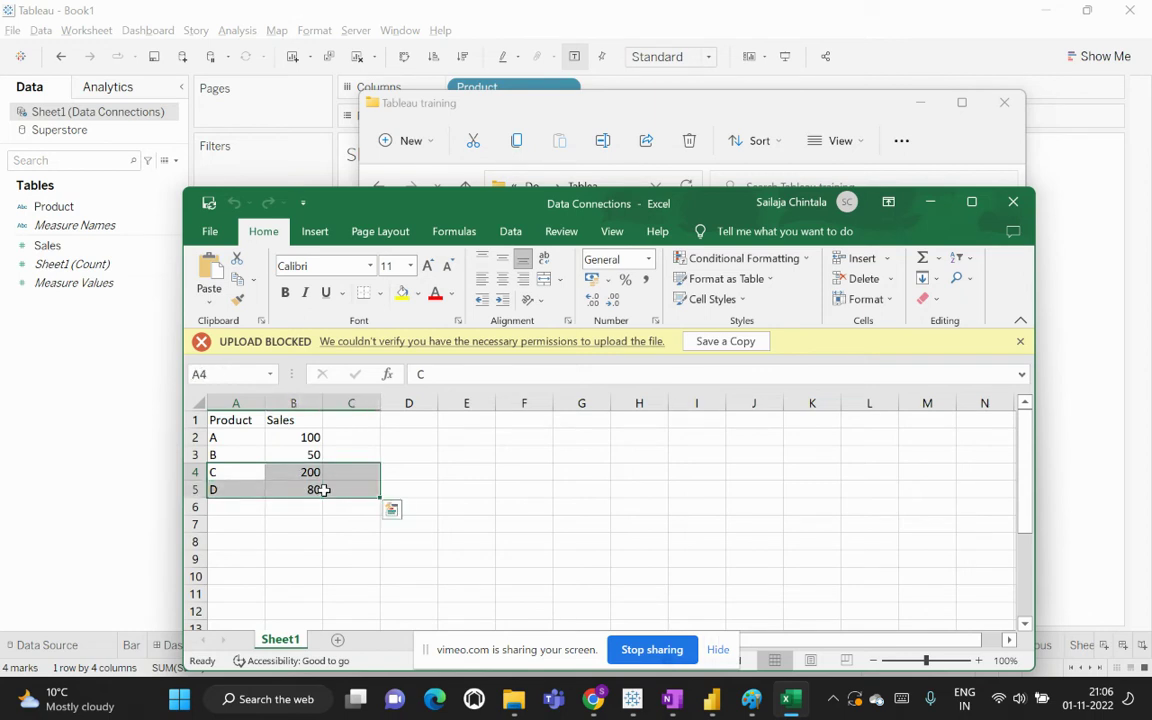
{"action": "key", "text": "Delete"}
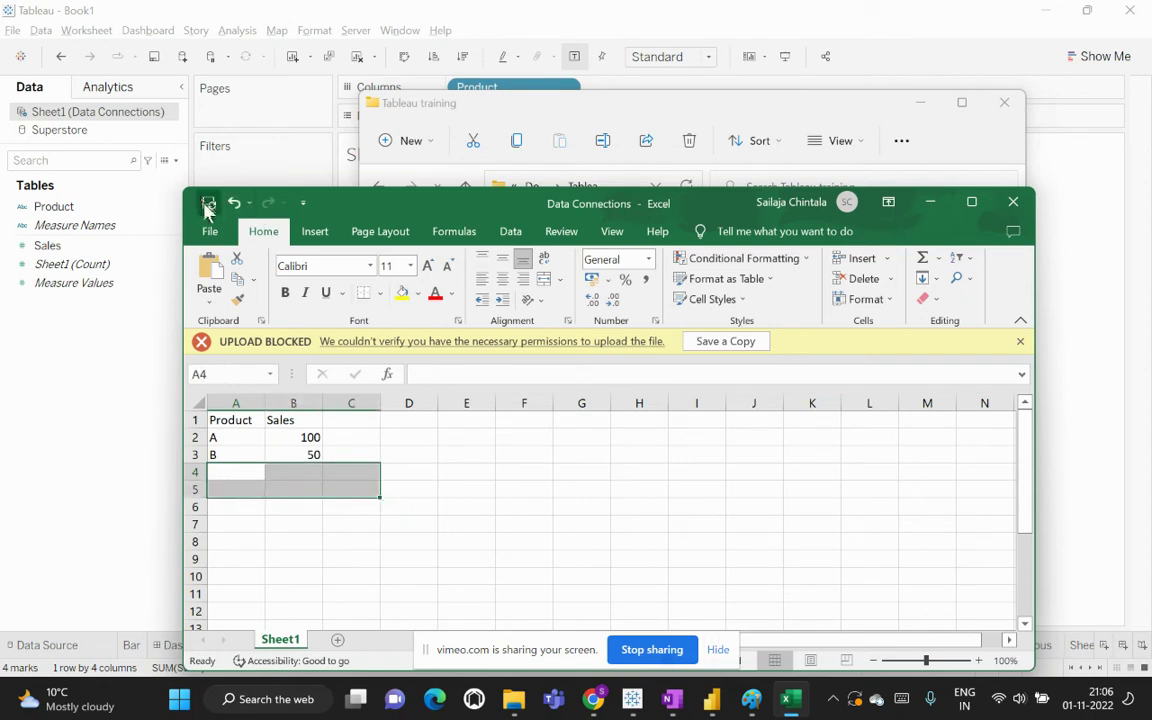
{"action": "left_click", "coordinate": [1013, 202]}
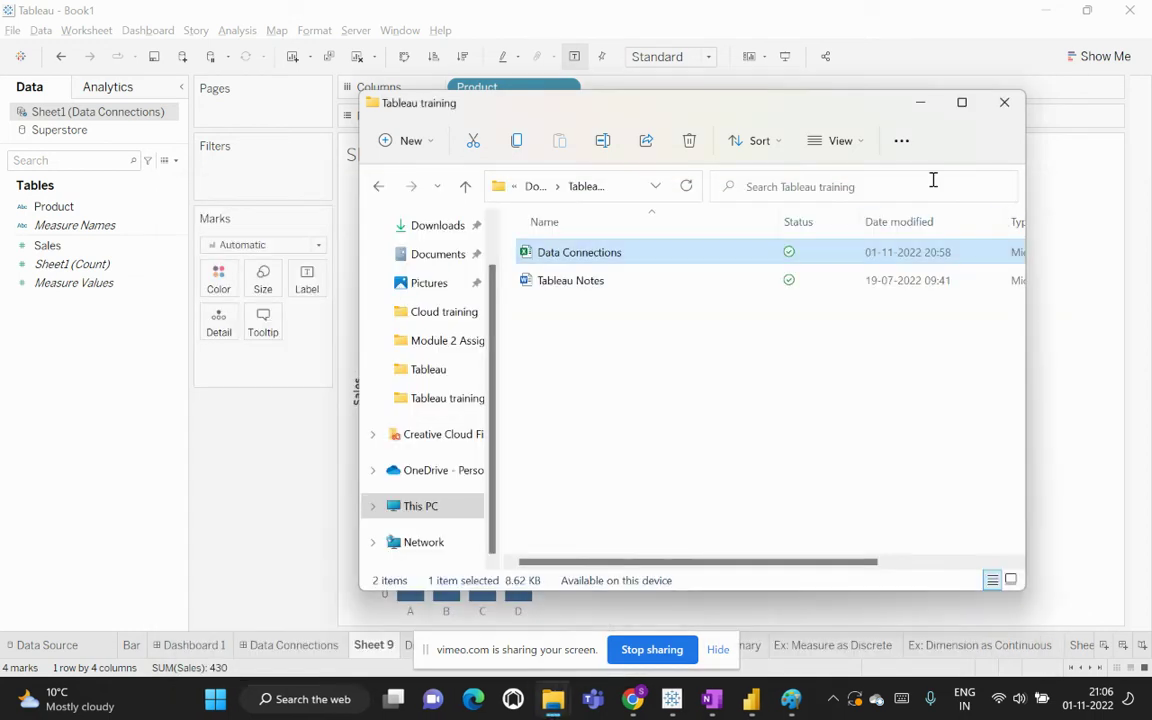
Step: Minimize File Explorer and bring up the Extract submenu for the Sheet1 (Data Connections) source
{"action": "left_click", "coordinate": [919, 102]}
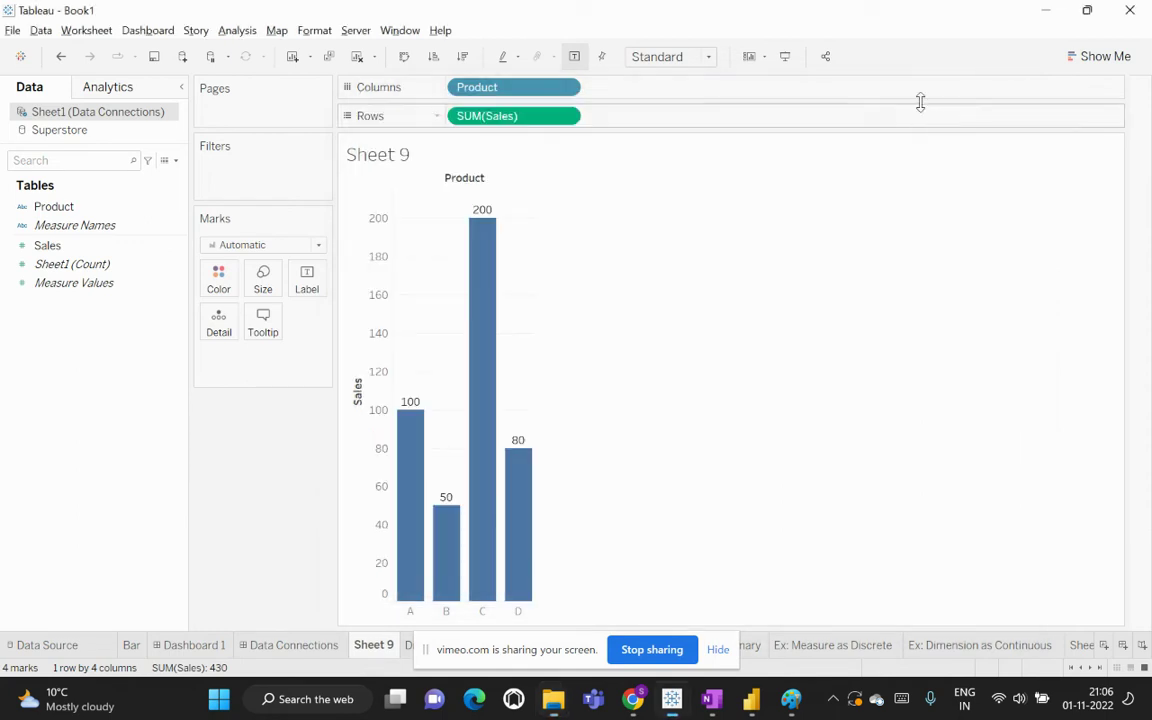
{"action": "right_click", "coordinate": [97, 119]}
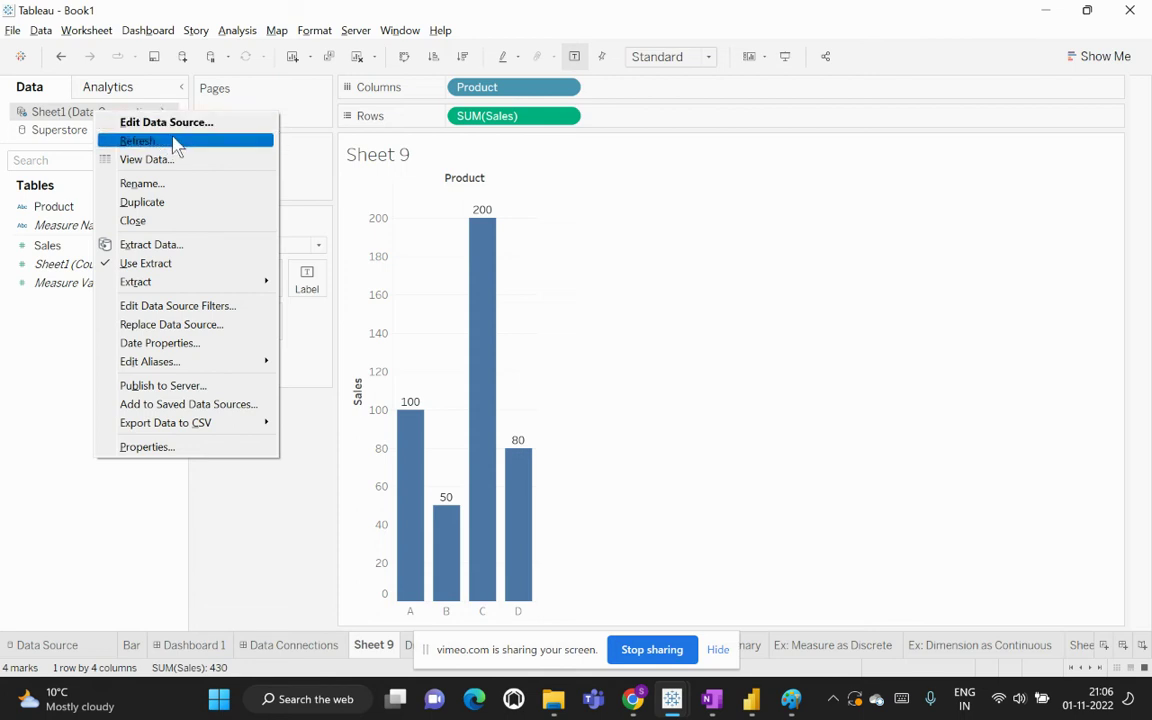
{"action": "mouse_move", "coordinate": [150, 283]}
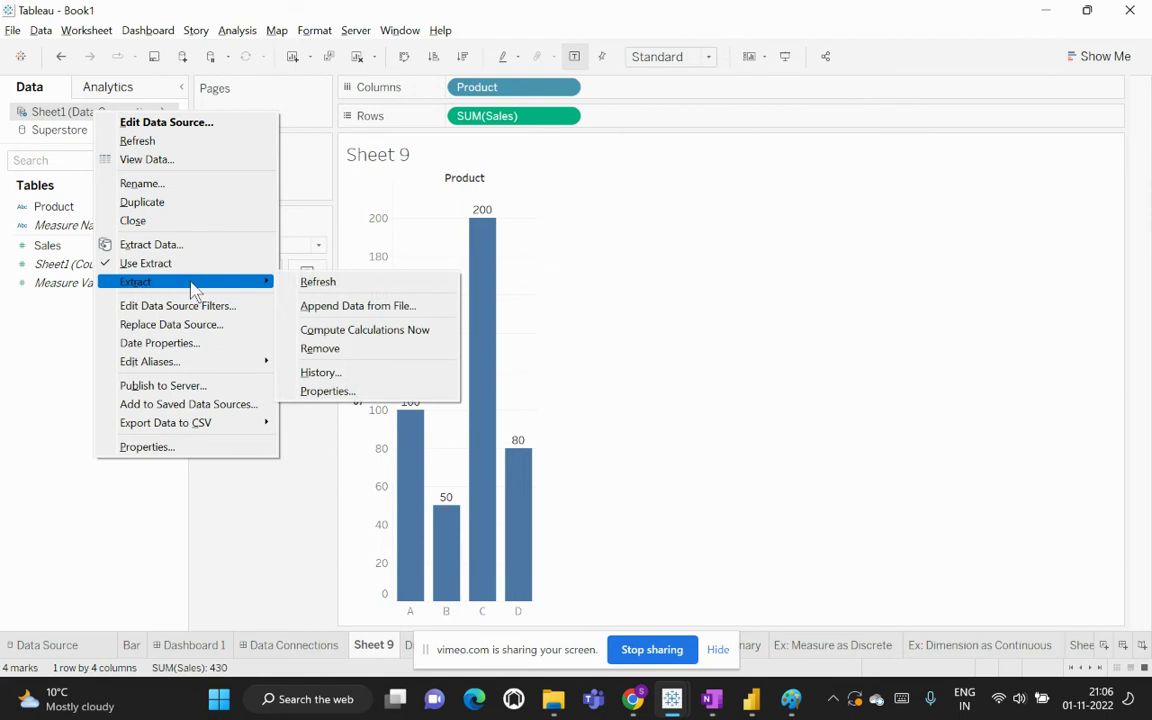
Step: Refresh the extract and confirm, leaving only products A (100) and B (50) on Sheet 9
{"action": "left_click", "coordinate": [352, 286]}
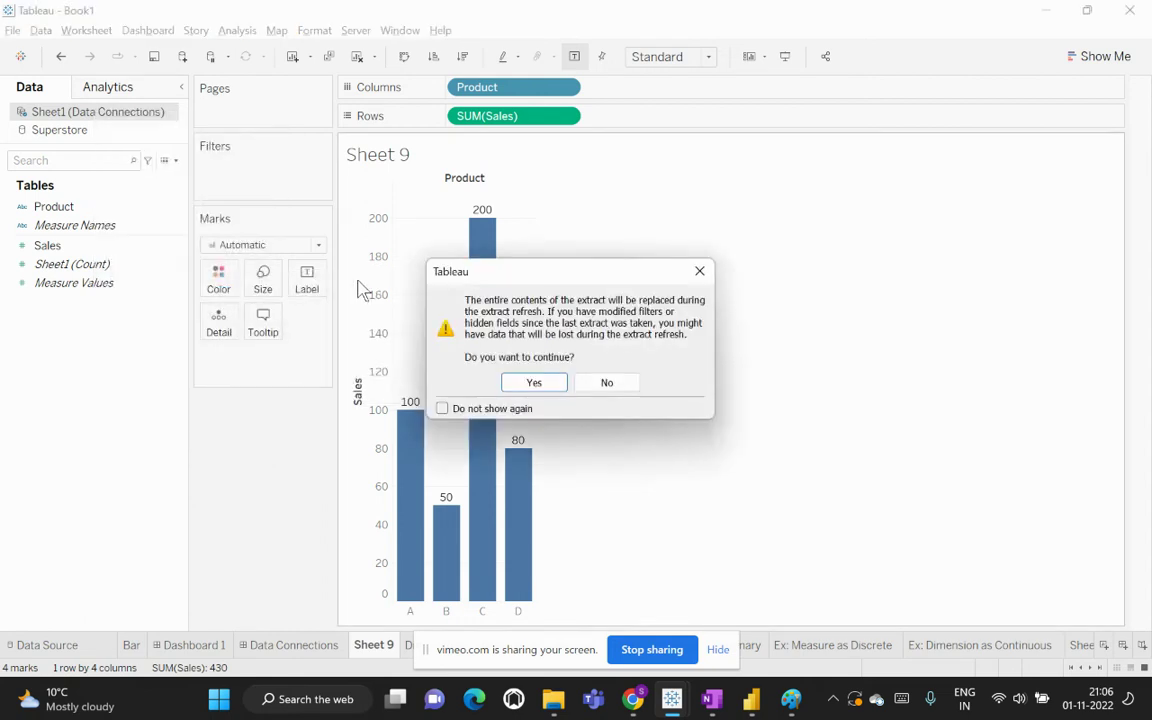
{"action": "left_click_drag", "start_coordinate": [562, 283], "coordinate": [710, 237]}
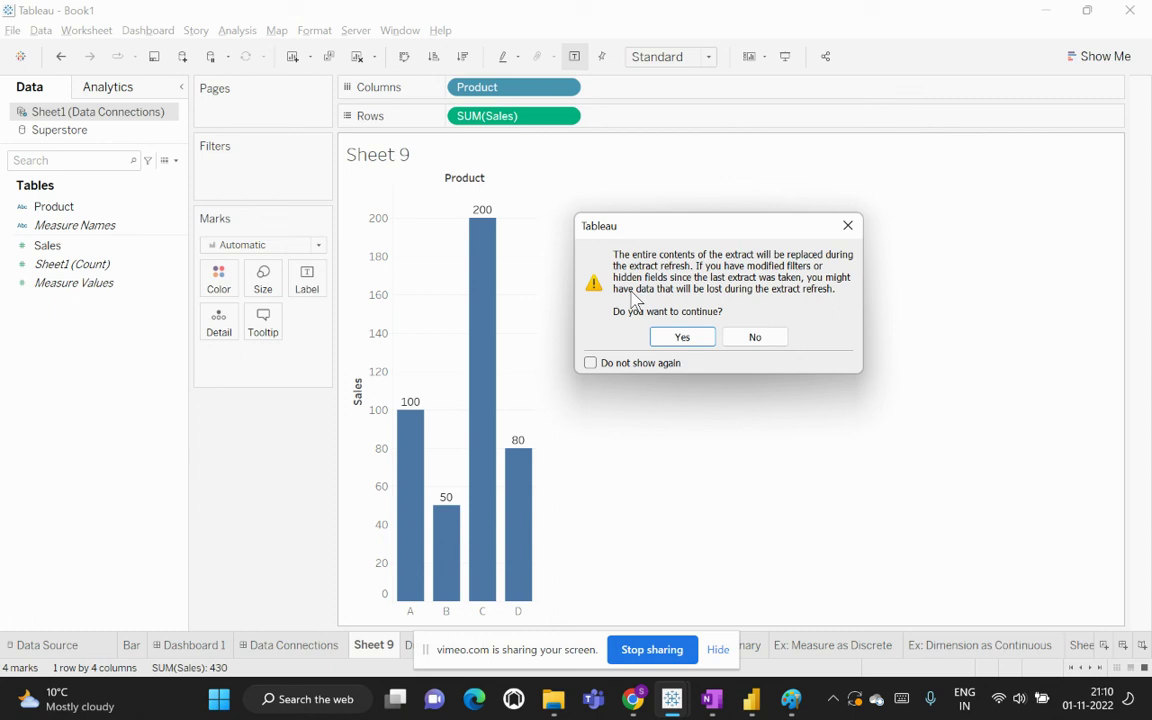
{"action": "left_click", "coordinate": [684, 338]}
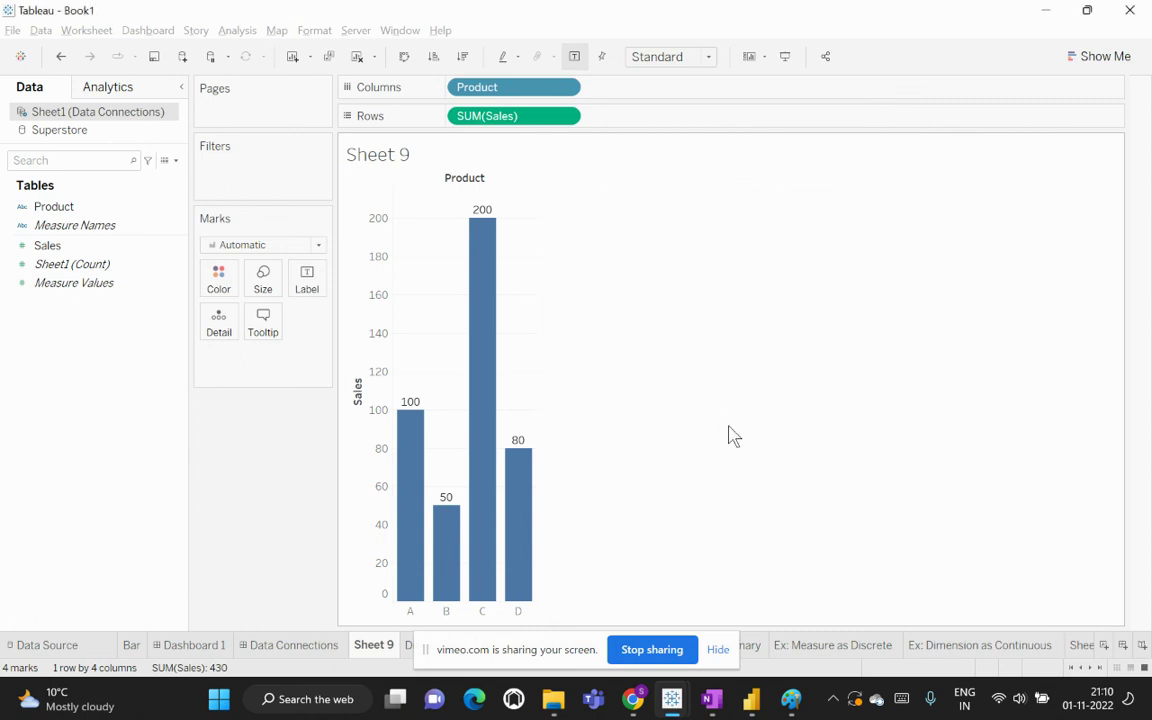
{"action": "mouse_move", "coordinate": [459, 470]}
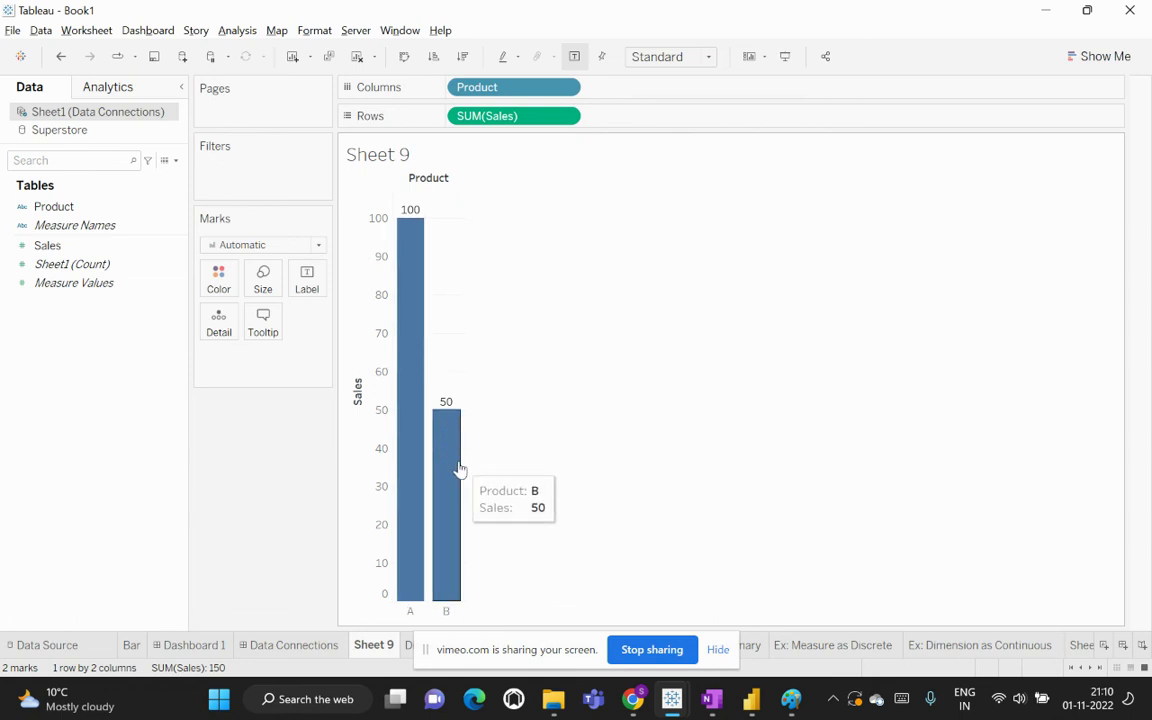